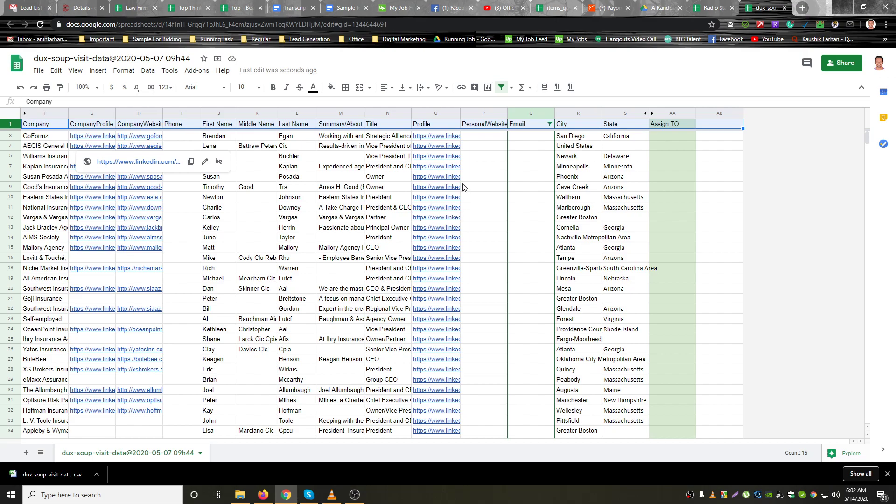
Examine the Company, CompanyProfile and CompanyWebsite cells for the first leads, including row 5 for Williams Insurance.
{"action": "left_click", "coordinate": [494, 180]}
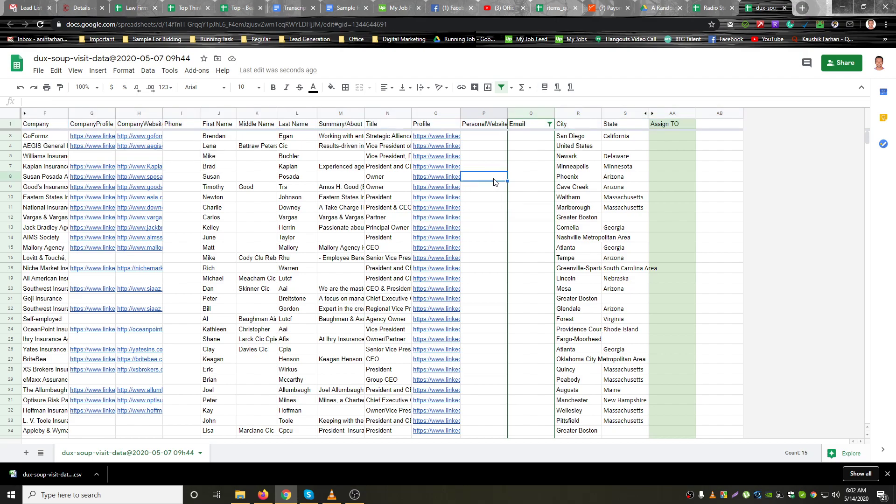
{"action": "left_click", "coordinate": [47, 112]}
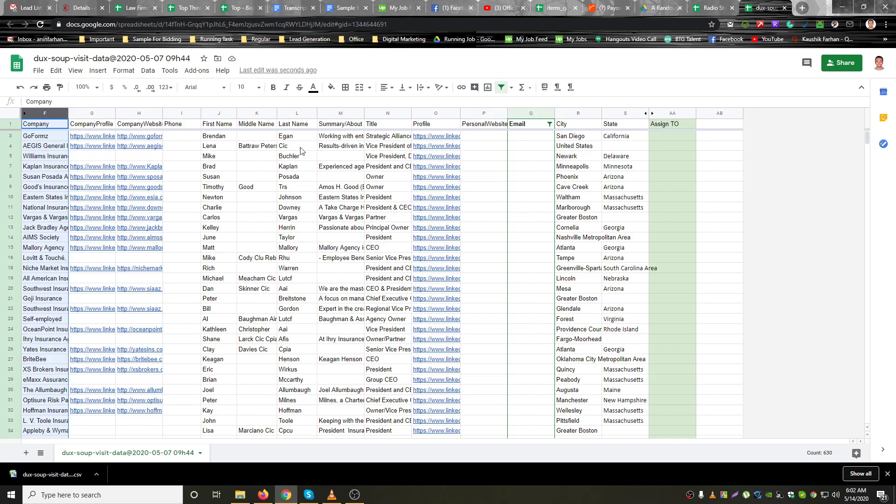
{"action": "left_click", "coordinate": [48, 139]}
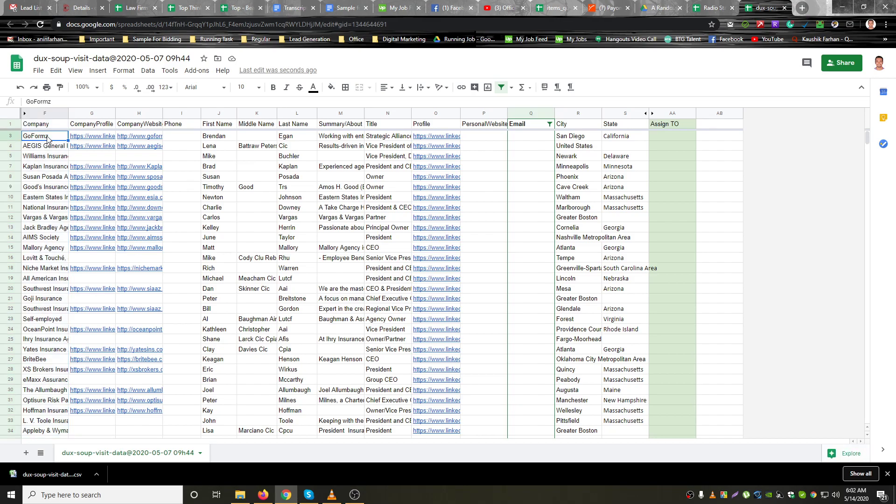
{"action": "left_click", "coordinate": [142, 139]}
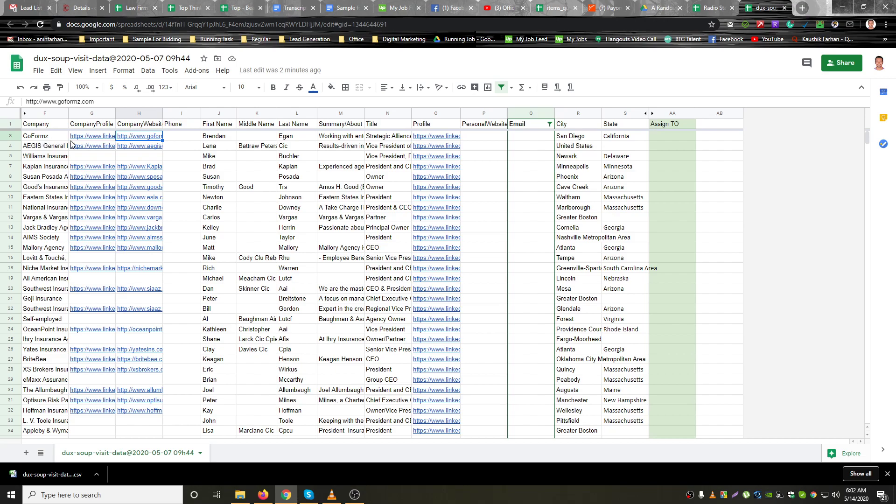
{"action": "left_click", "coordinate": [191, 198]}
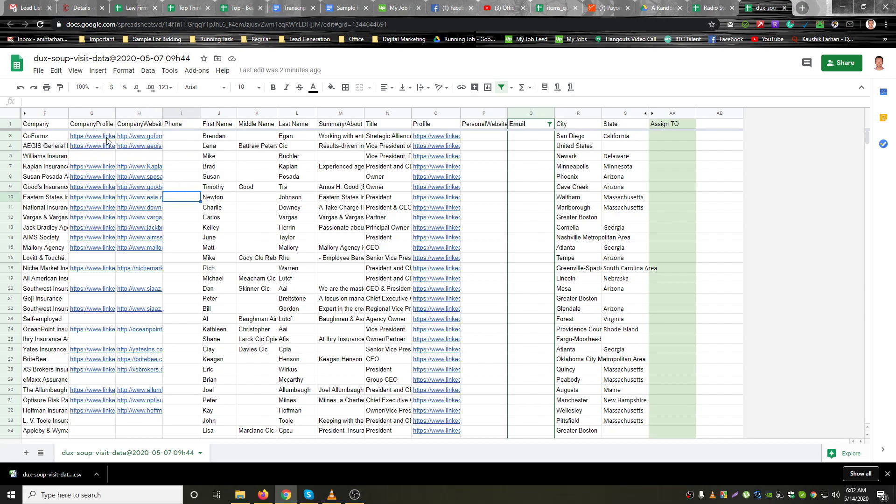
{"action": "left_click", "coordinate": [107, 139]}
{"action": "left_click", "coordinate": [198, 197]}
{"action": "scroll", "coordinate": [117, 215], "scroll_direction": "down", "scroll_amount": 3}
{"action": "scroll", "coordinate": [122, 265], "scroll_direction": "up", "scroll_amount": 3}
{"action": "left_click", "coordinate": [97, 159]}
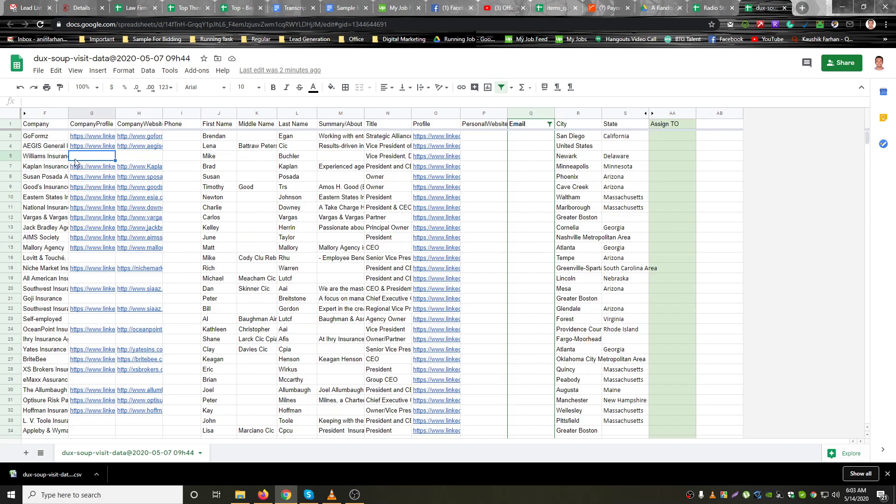
{"action": "left_click", "coordinate": [63, 160]}
{"action": "left_click", "coordinate": [87, 158]}
{"action": "left_click", "coordinate": [137, 159]}
{"action": "left_click", "coordinate": [104, 159]}
{"action": "left_click", "coordinate": [146, 159]}
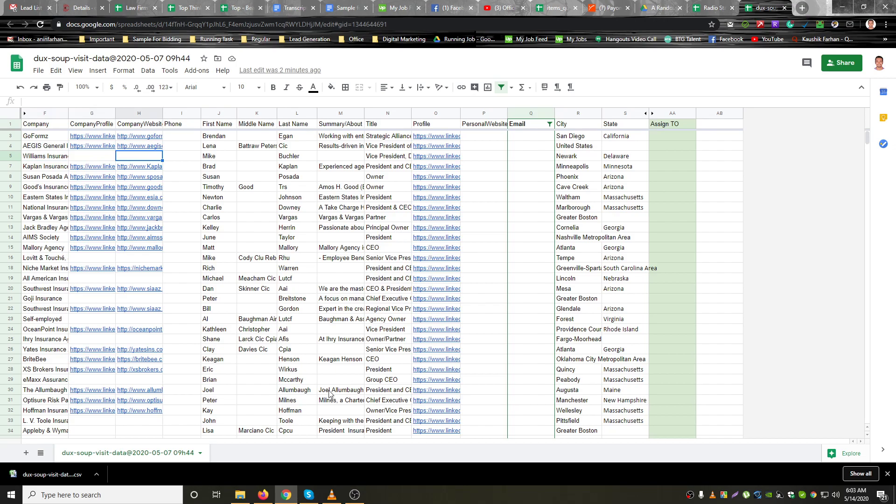
Add a new sheet to the spreadsheet and rename it Title.
{"action": "left_click", "coordinate": [27, 452]}
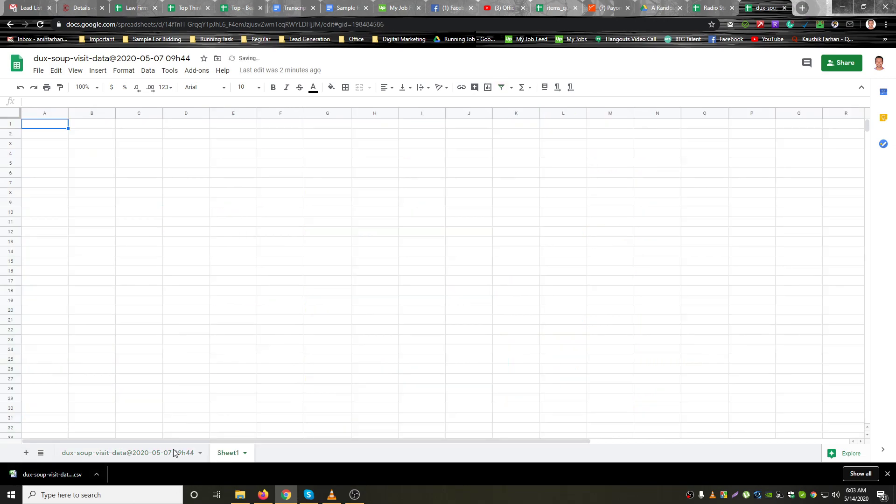
{"action": "right_click", "coordinate": [225, 454]}
{"action": "left_click", "coordinate": [236, 337]}
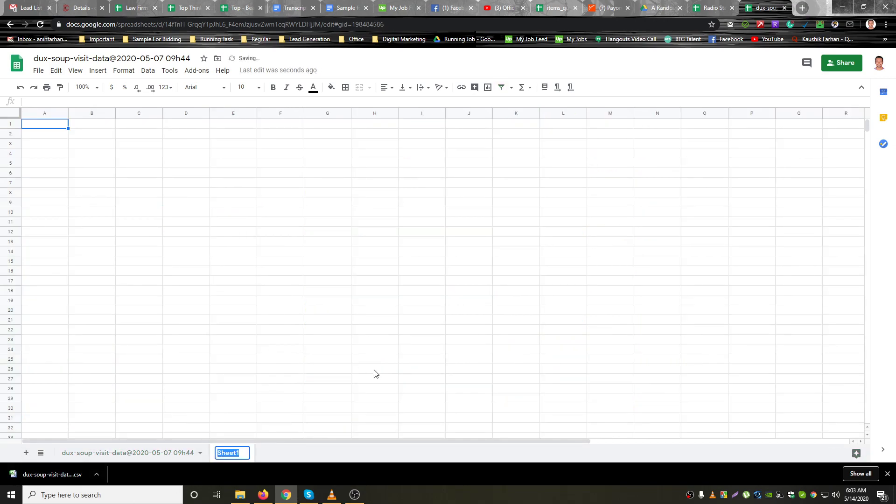
{"action": "type", "text": "Title"}
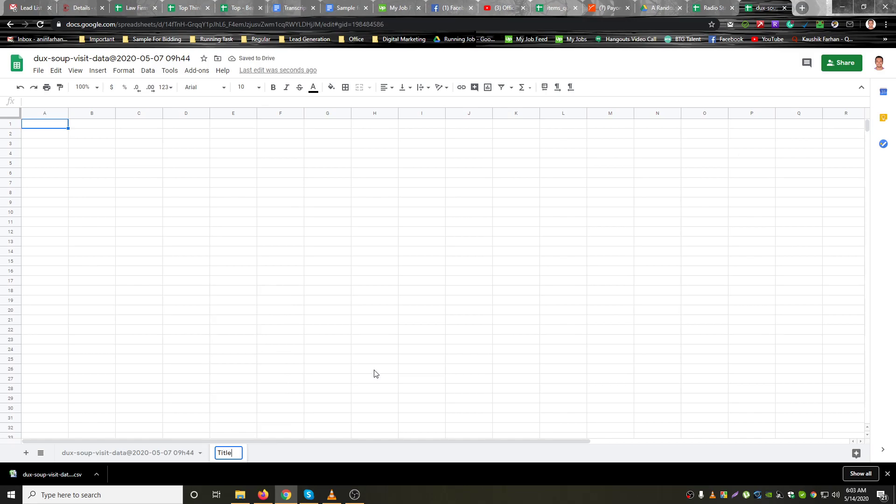
{"action": "left_click", "coordinate": [349, 353]}
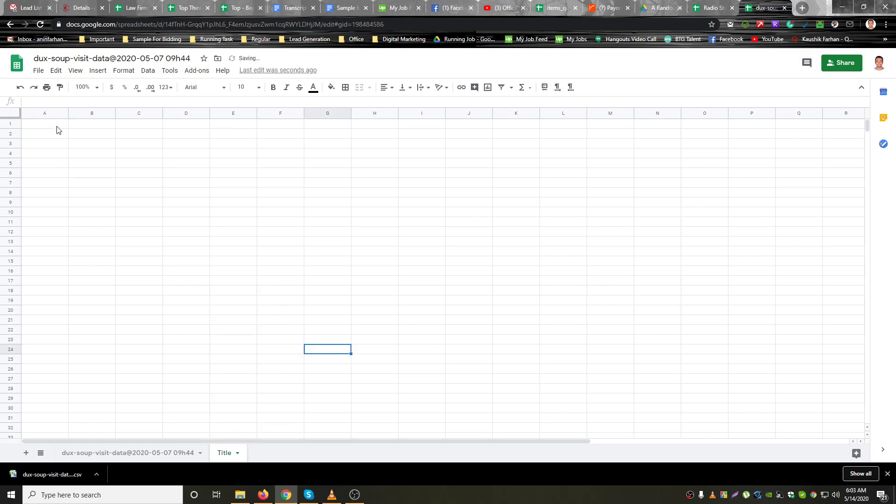
List Owner, President, CEO, Founder, Co-founder and Co-Owner in cells A1 through A6 of the Title sheet.
{"action": "left_click", "coordinate": [57, 126]}
{"action": "type", "text": "Owner"}
{"action": "key", "text": "Return"}
{"action": "type", "text": "President"}
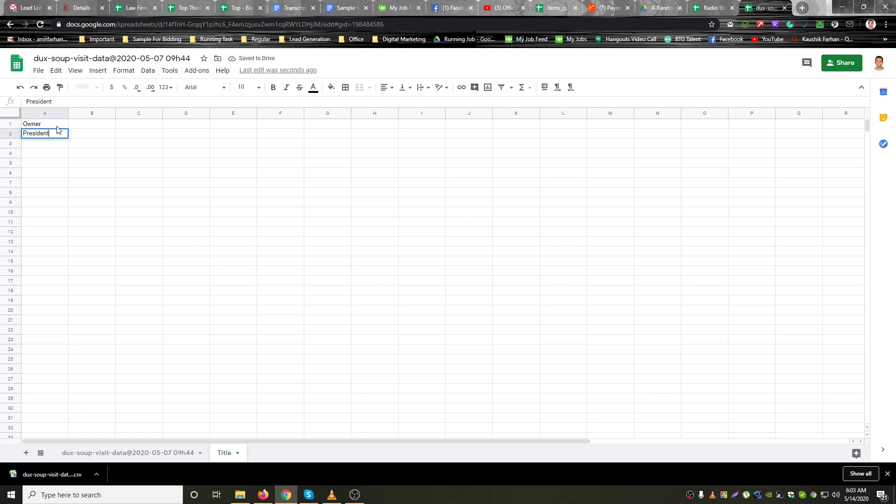
{"action": "key", "text": "Return"}
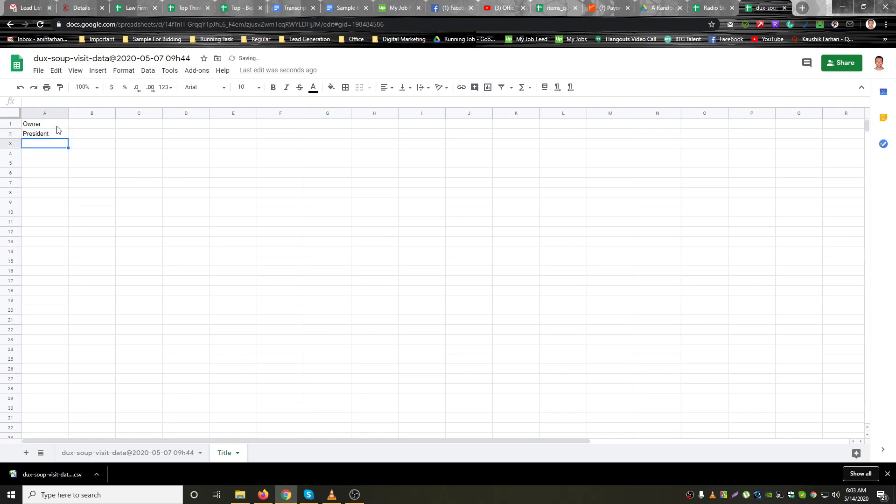
{"action": "type", "text": "CEO"}
{"action": "key", "text": "Return"}
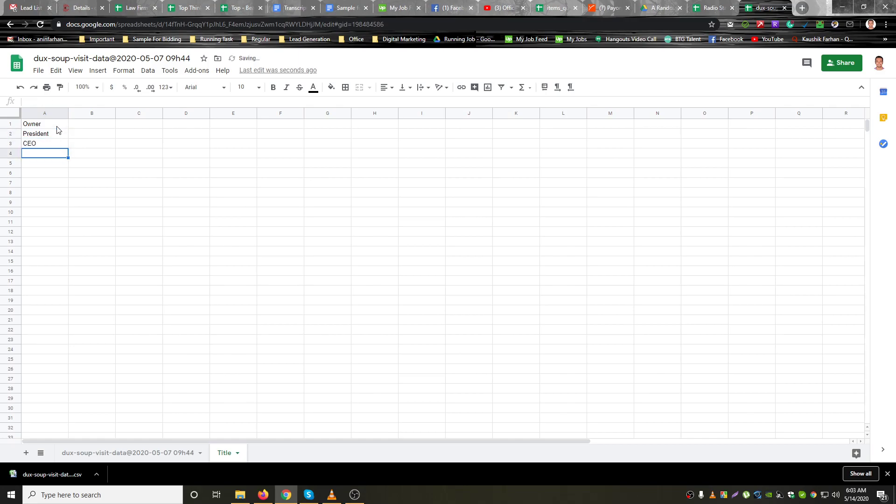
{"action": "type", "text": "Founder"}
{"action": "key", "text": "Return"}
{"action": "type", "text": "Co"}
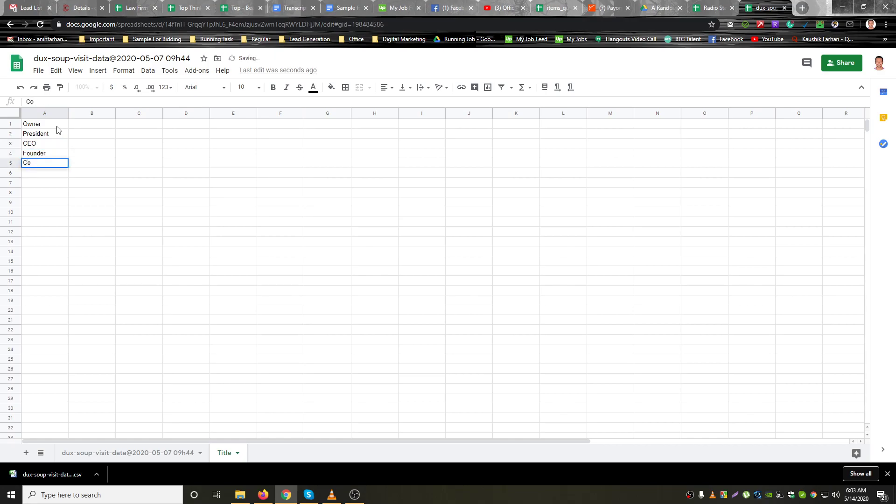
{"action": "type", "text": "-founder"}
{"action": "key", "text": "Return"}
{"action": "type", "text": "Co"}
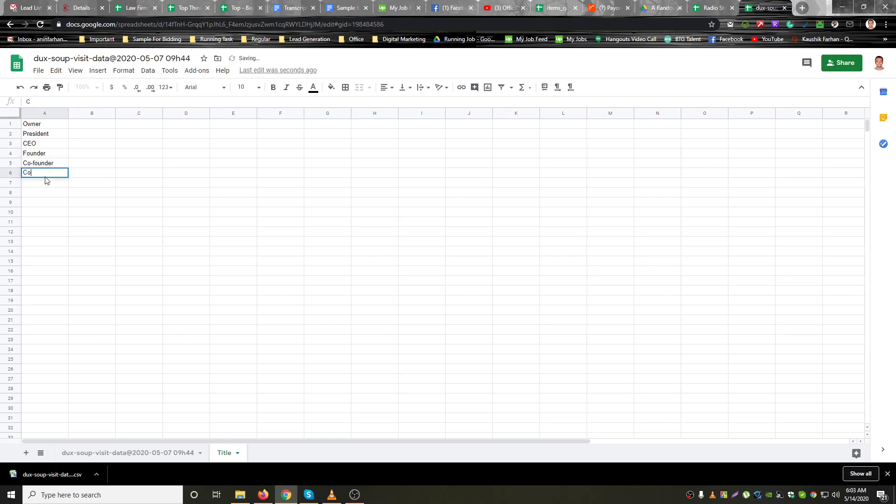
{"action": "type", "text": "-Owner"}
{"action": "left_click", "coordinate": [83, 223]}
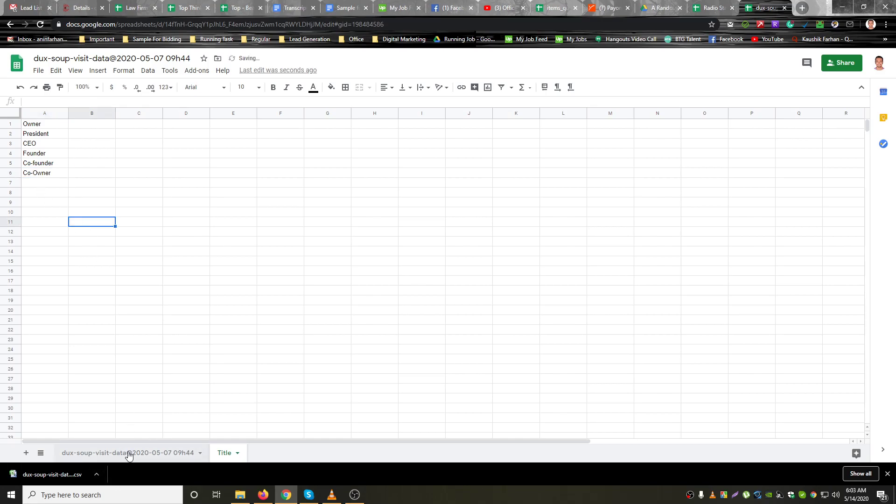
Fill the job title cells A1:A6 with bright green.
{"action": "left_click_drag", "start_coordinate": [52, 124], "coordinate": [51, 176]}
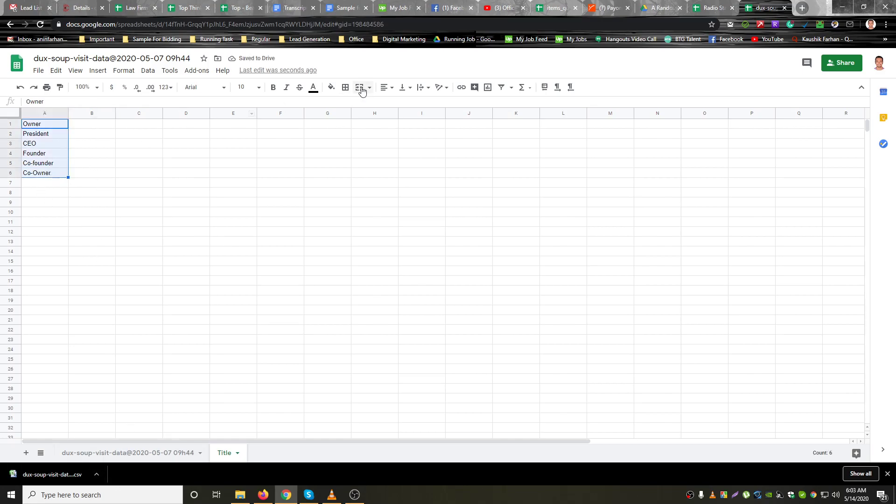
{"action": "left_click", "coordinate": [331, 87]}
{"action": "left_click", "coordinate": [376, 135]}
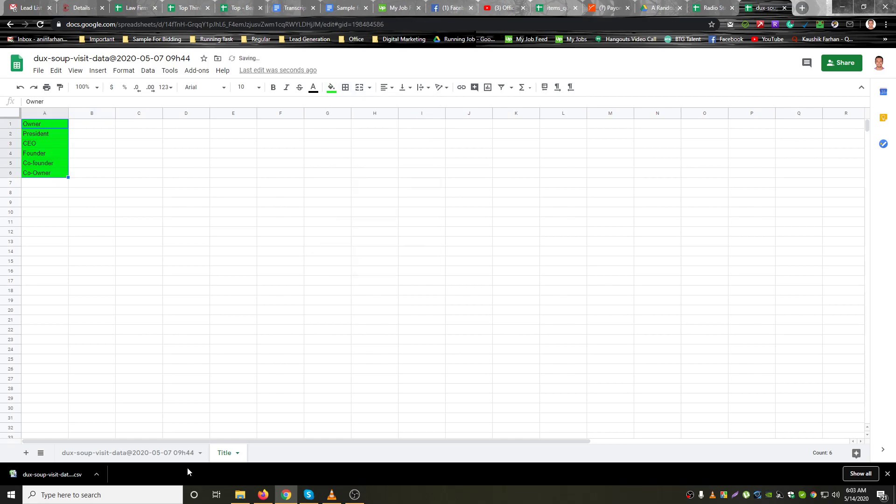
Protect the Title sheet, restricting editing to the custom list of selected editors.
{"action": "right_click", "coordinate": [220, 456]}
{"action": "left_click", "coordinate": [248, 364]}
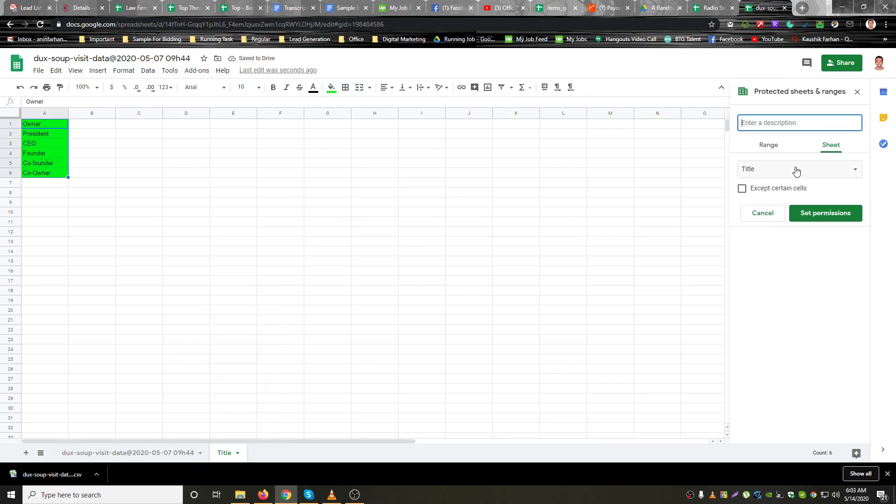
{"action": "left_click", "coordinate": [816, 213]}
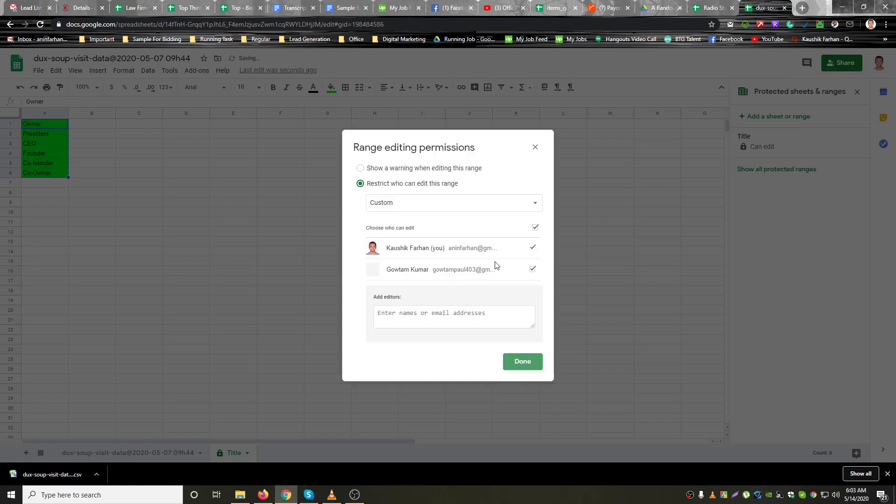
{"action": "left_click", "coordinate": [525, 362]}
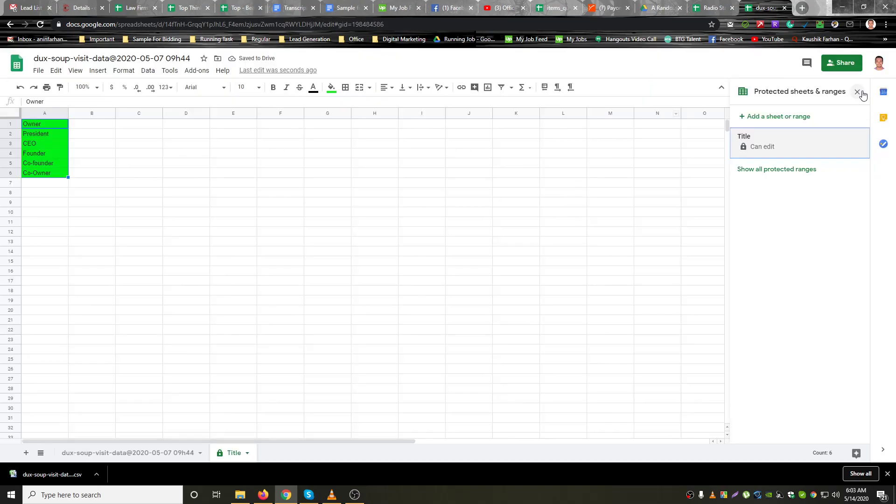
{"action": "left_click", "coordinate": [857, 92]}
Return to the dux-soup-visit-data sheet, review row 3's name and summary cells, and open that lead's LinkedIn profile.
{"action": "left_click", "coordinate": [140, 453]}
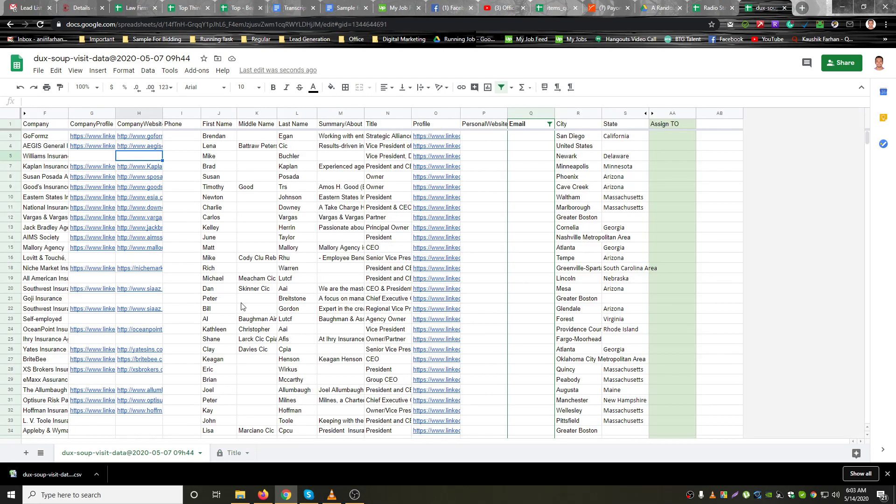
{"action": "left_click", "coordinate": [887, 473]}
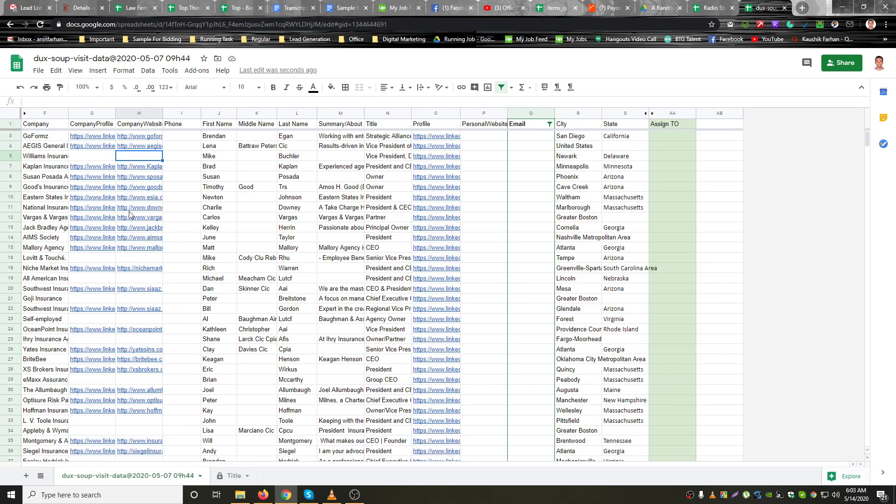
{"action": "mouse_move", "coordinate": [130, 218]}
{"action": "left_click_drag", "start_coordinate": [214, 135], "coordinate": [302, 151]}
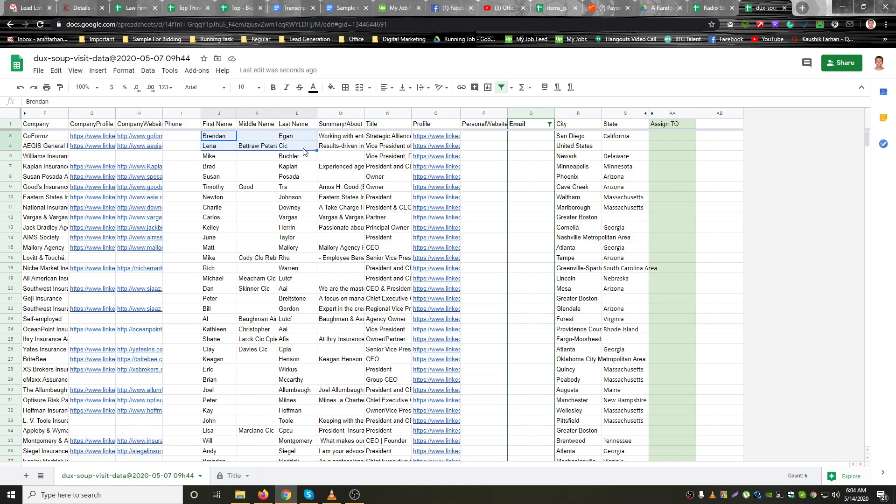
{"action": "left_click", "coordinate": [347, 138]}
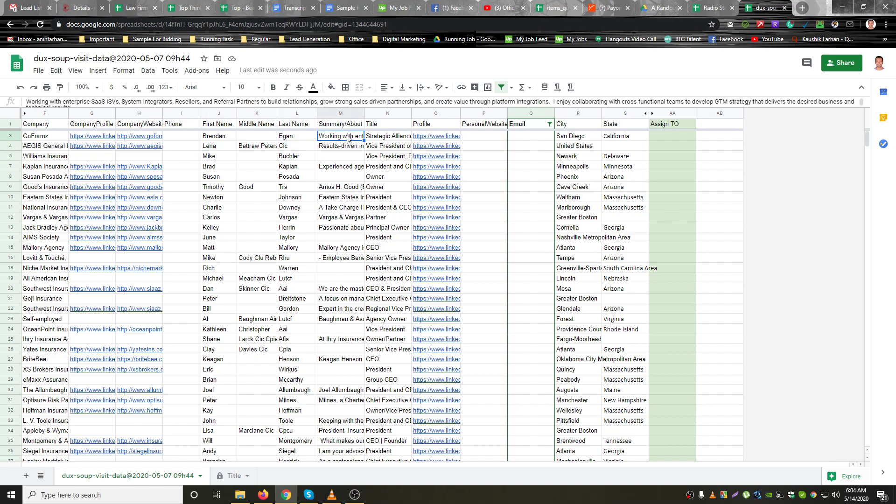
{"action": "left_click", "coordinate": [438, 137]}
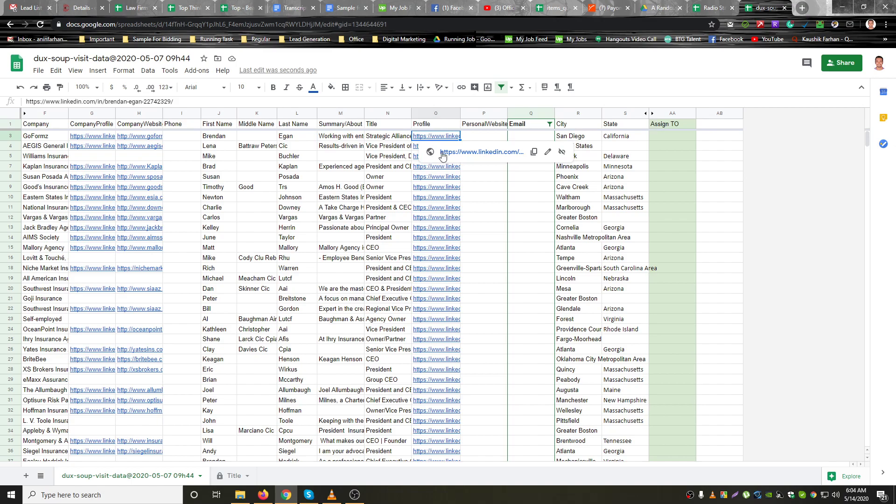
{"action": "left_click", "coordinate": [456, 159]}
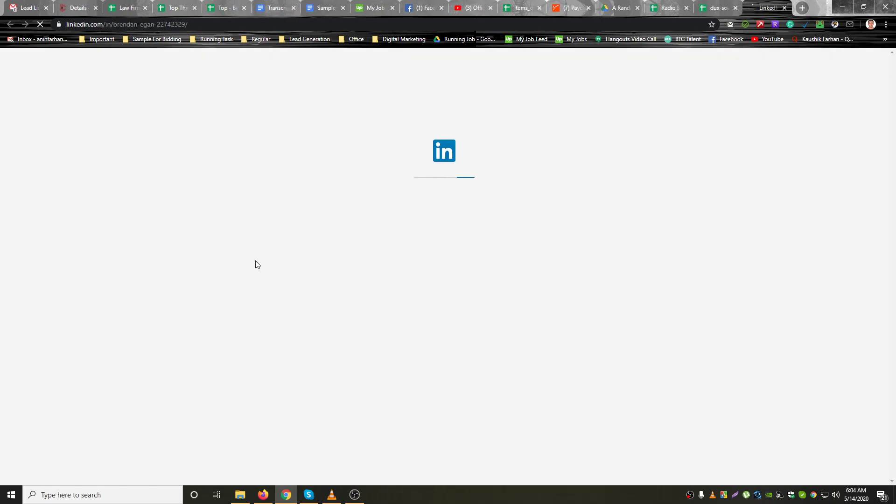
Expand the profile's About section and copy its full text.
{"action": "scroll", "coordinate": [220, 271], "scroll_direction": "down", "scroll_amount": 1}
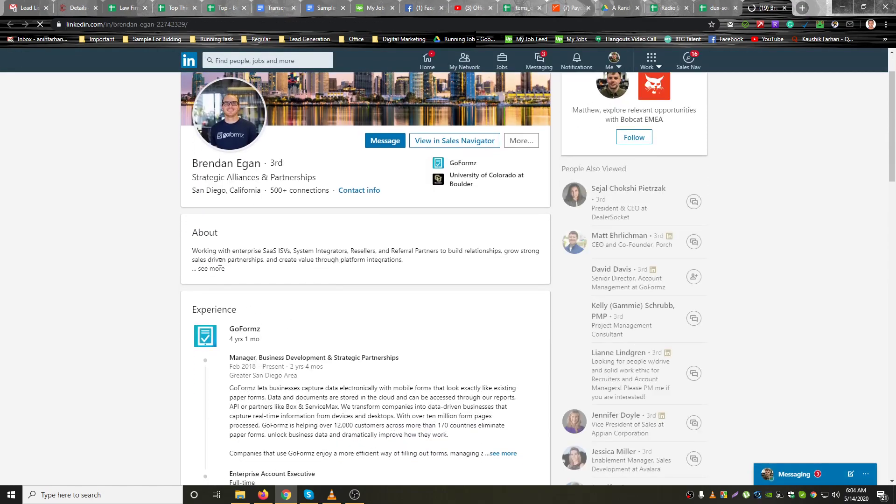
{"action": "left_click", "coordinate": [220, 270]}
{"action": "left_click_drag", "start_coordinate": [192, 251], "coordinate": [260, 291]}
{"action": "right_click", "coordinate": [252, 279]}
{"action": "left_click", "coordinate": [275, 281]}
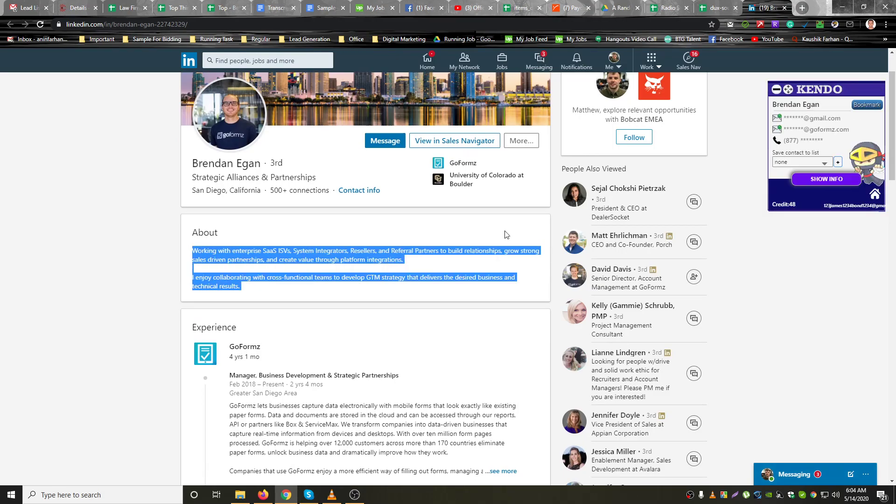
Return to the spreadsheet, view row 3's Summary/About text, and search the sheet for the copied About text.
{"action": "left_click", "coordinate": [704, 4]}
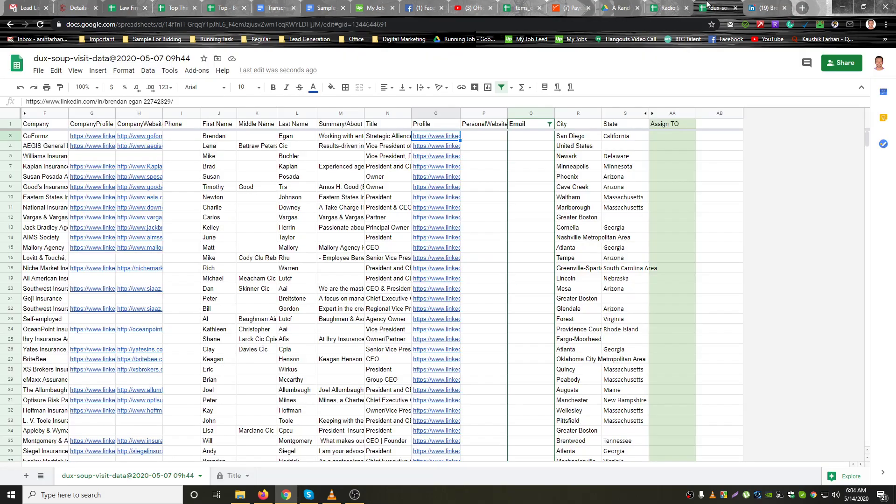
{"action": "double_click", "coordinate": [347, 136]}
{"action": "key", "text": "ctrl+v"}
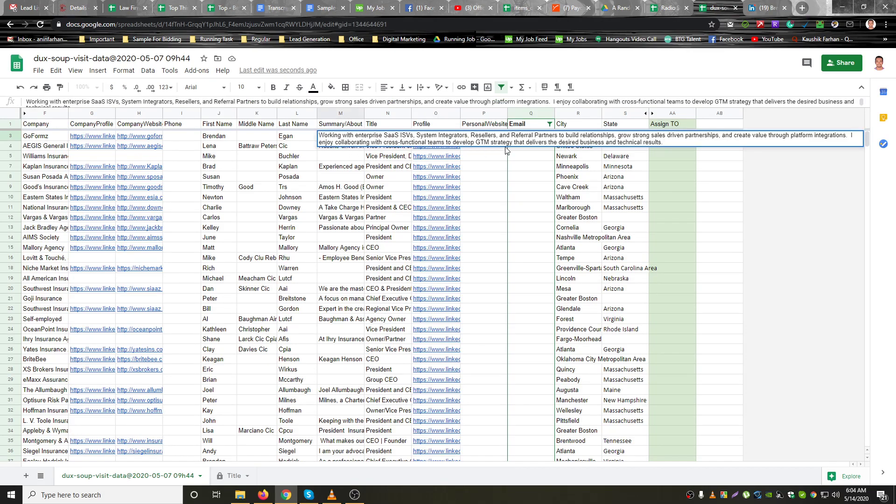
{"action": "left_click", "coordinate": [344, 188]}
{"action": "key", "text": "ctrl+f"}
{"action": "key", "text": "ctrl+v"}
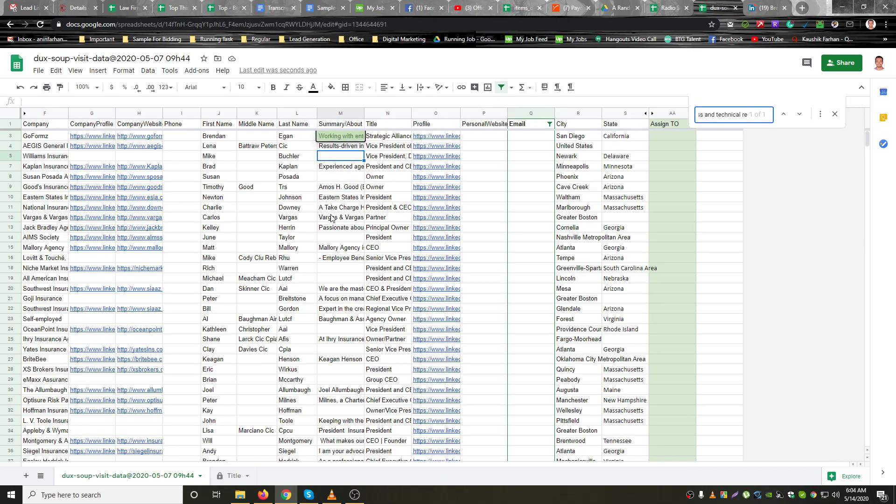
{"action": "left_click", "coordinate": [348, 196]}
{"action": "left_click", "coordinate": [835, 114]}
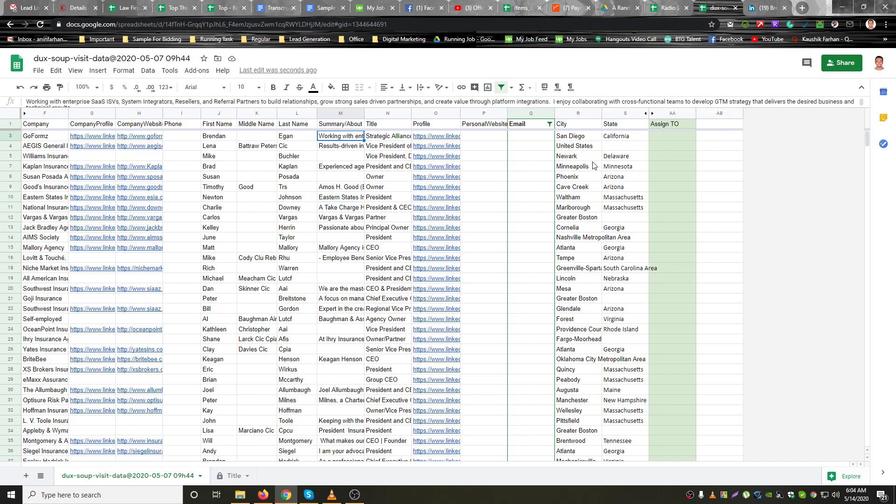
Try pasting the copied About text directly into row 5's Summary/About cell, and undo it.
{"action": "double_click", "coordinate": [348, 159]}
{"action": "key", "text": "ctrl+v"}
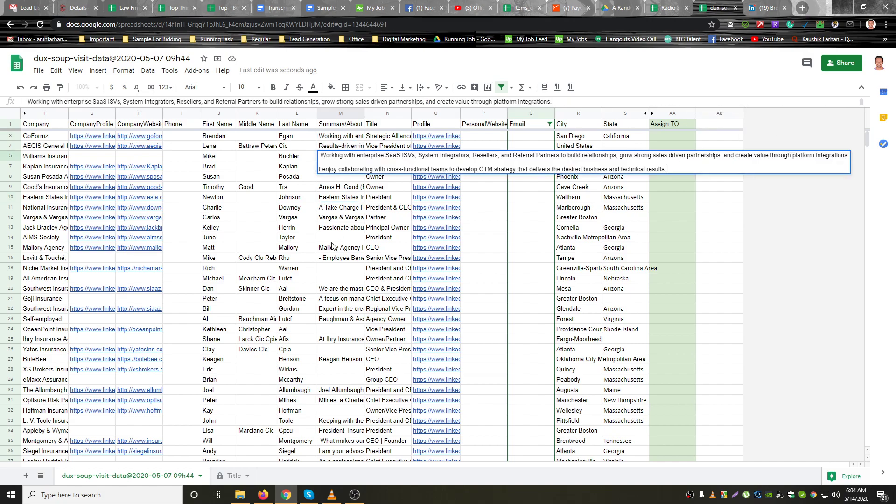
{"action": "left_click", "coordinate": [336, 237]}
{"action": "key", "text": "ctrl+z"}
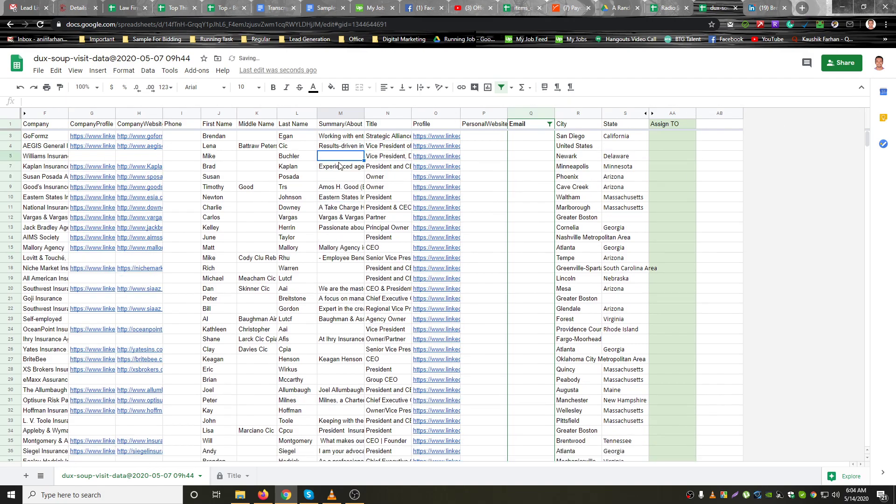
Flatten the copied About text into a single line using the browser's address bar, and cut it from there.
{"action": "left_click", "coordinate": [336, 198]}
{"action": "left_click", "coordinate": [346, 24]}
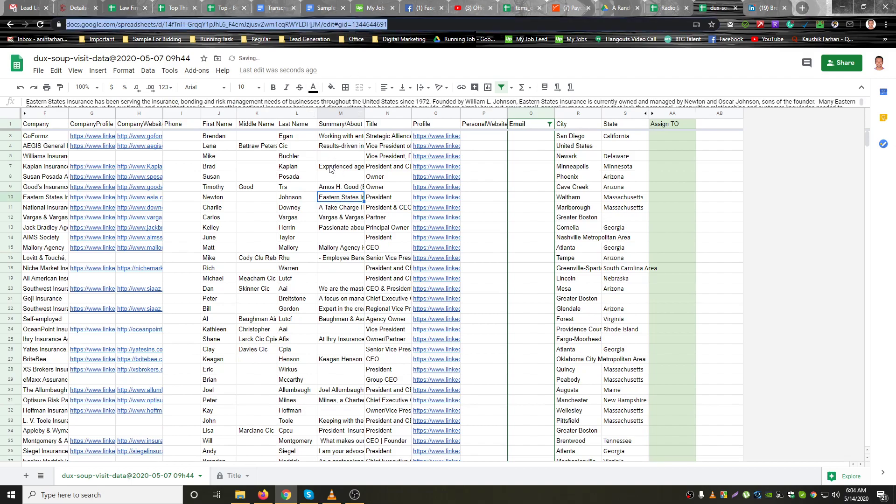
{"action": "key", "text": "ctrl+v"}
{"action": "left_click", "coordinate": [322, 218]}
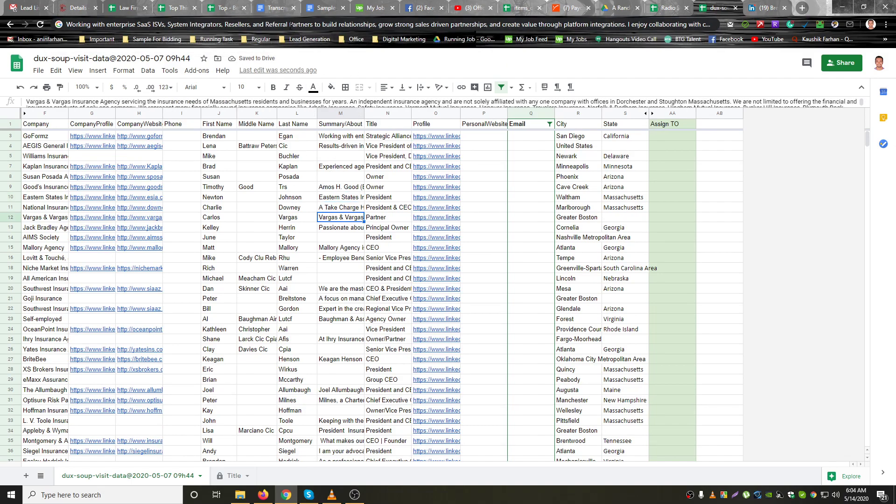
{"action": "left_click", "coordinate": [289, 24]}
{"action": "key", "text": "ctrl+x"}
Paste the single-line About text into row 5's Summary/About cell as a trial, and clear that cell again.
{"action": "left_click", "coordinate": [339, 156]}
{"action": "key", "text": "ctrl+v"}
{"action": "left_click", "coordinate": [338, 228]}
{"action": "left_click", "coordinate": [344, 157]}
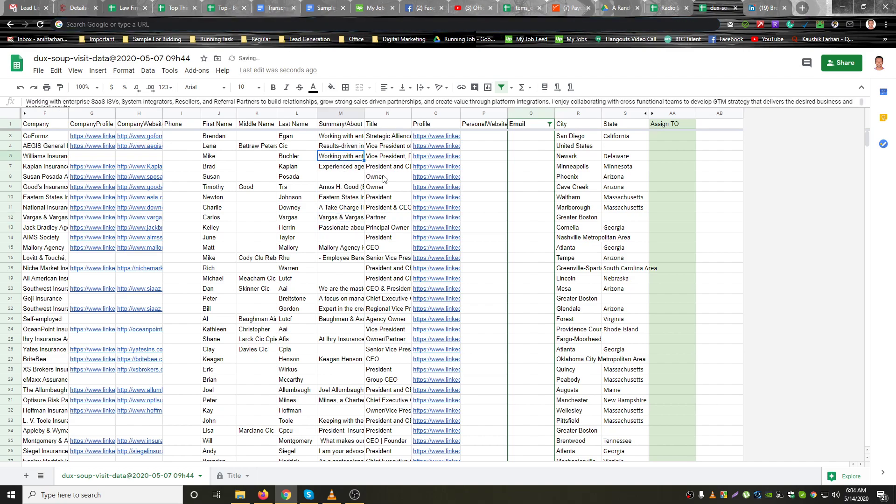
{"action": "key", "text": "Delete"}
{"action": "left_click", "coordinate": [324, 218]}
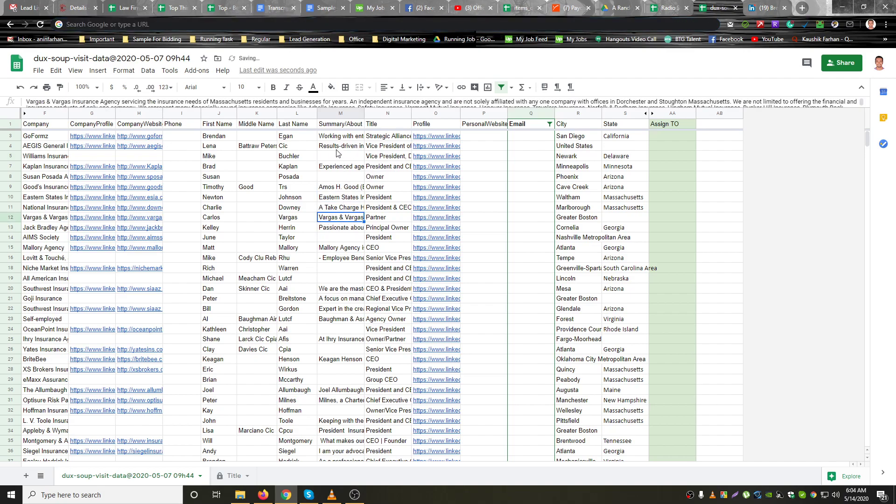
Review row 3's first, middle and last name cells, and check the job titles listed on the Title sheet.
{"action": "left_click", "coordinate": [217, 137]}
{"action": "left_click", "coordinate": [258, 140]}
{"action": "left_click", "coordinate": [290, 140]}
{"action": "left_click", "coordinate": [246, 138]}
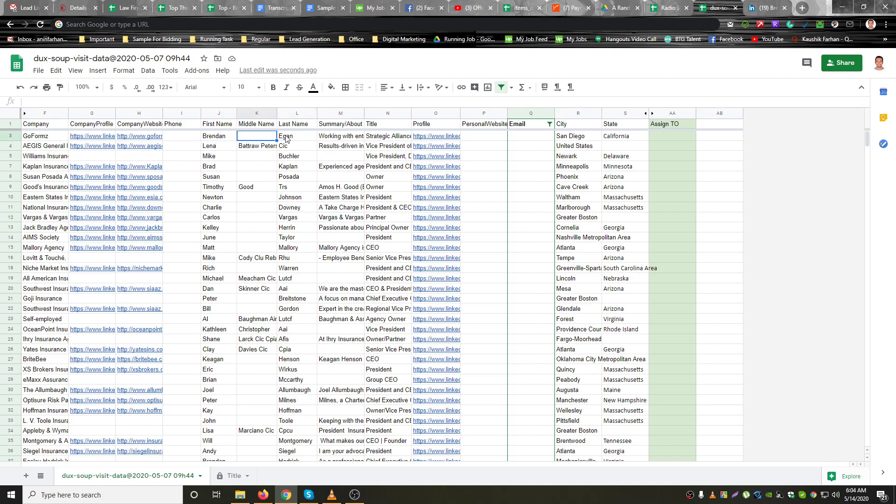
{"action": "left_click", "coordinate": [224, 137]}
{"action": "left_click", "coordinate": [287, 139]}
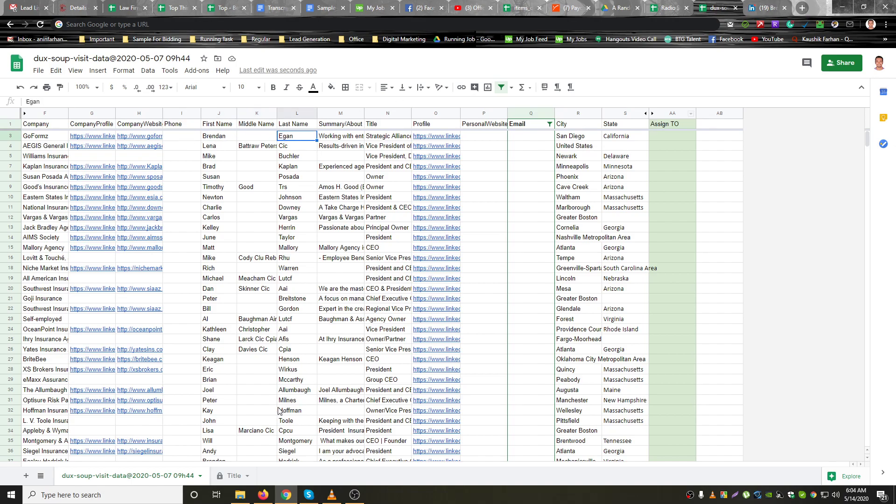
{"action": "left_click", "coordinate": [233, 476]}
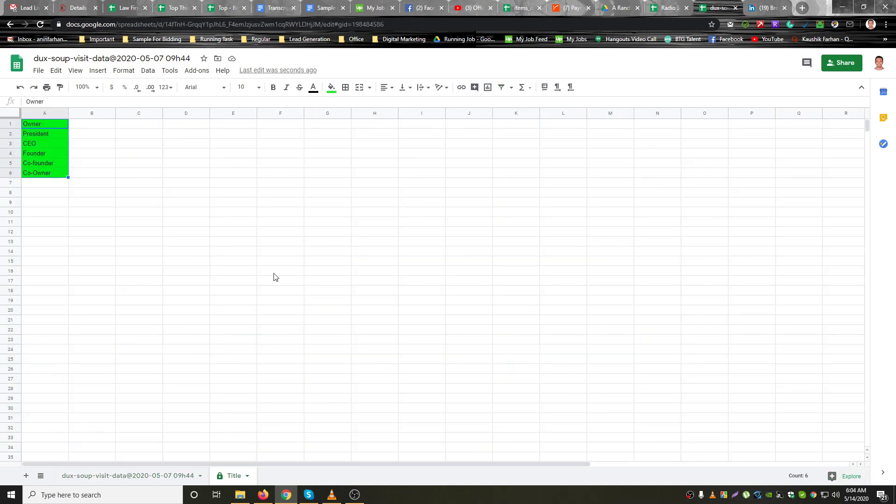
{"action": "left_click", "coordinate": [118, 477]}
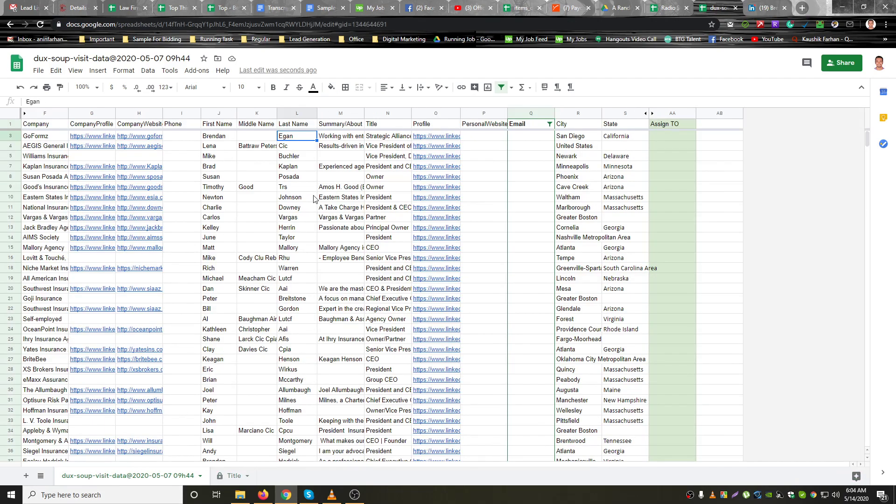
Review row 3's lead fields, from CompanyProfile and the name cells through Summary/About, Title, Profile, PersonalWebsite and Email.
{"action": "left_click", "coordinate": [92, 140]}
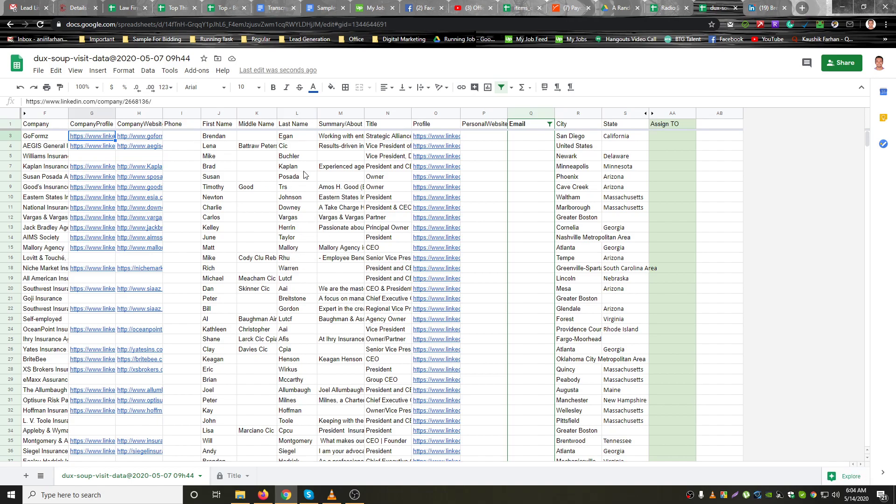
{"action": "left_click", "coordinate": [321, 180]}
{"action": "left_click_drag", "start_coordinate": [218, 135], "coordinate": [293, 136]}
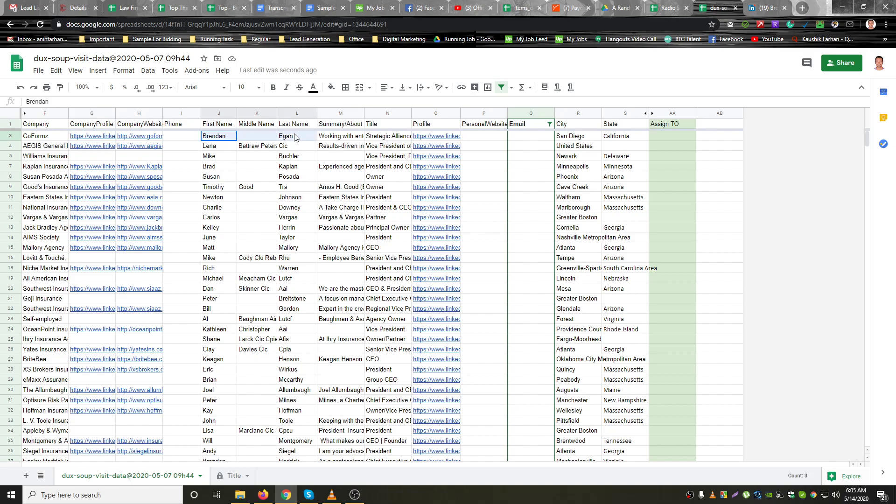
{"action": "left_click", "coordinate": [223, 140]}
{"action": "left_click", "coordinate": [339, 139]}
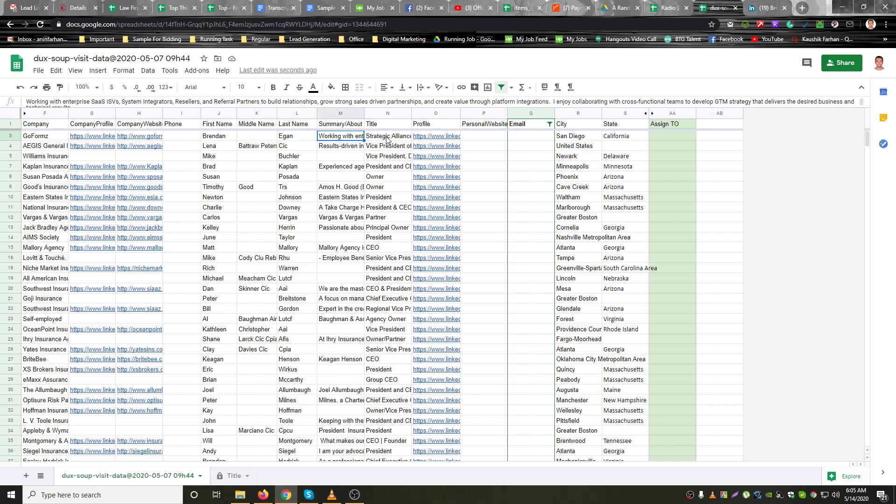
{"action": "left_click", "coordinate": [388, 140]}
{"action": "left_click", "coordinate": [434, 139]}
{"action": "left_click", "coordinate": [479, 198]}
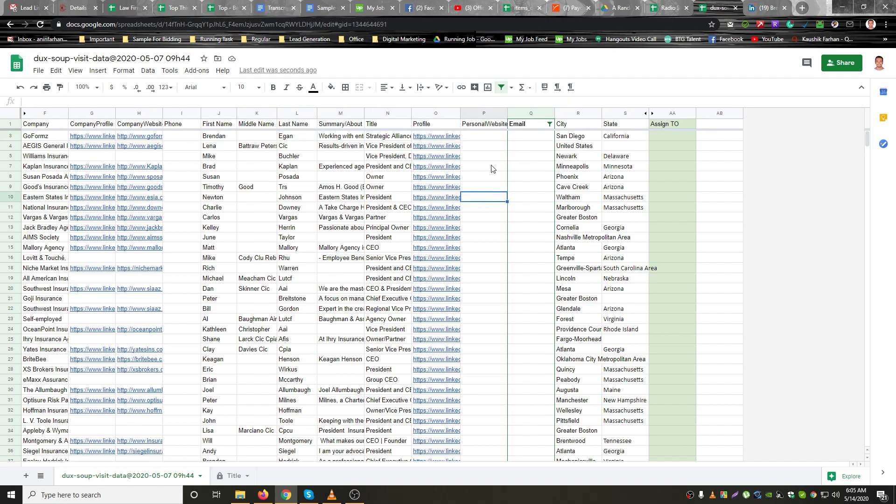
{"action": "left_click", "coordinate": [486, 139]}
{"action": "left_click", "coordinate": [490, 125]}
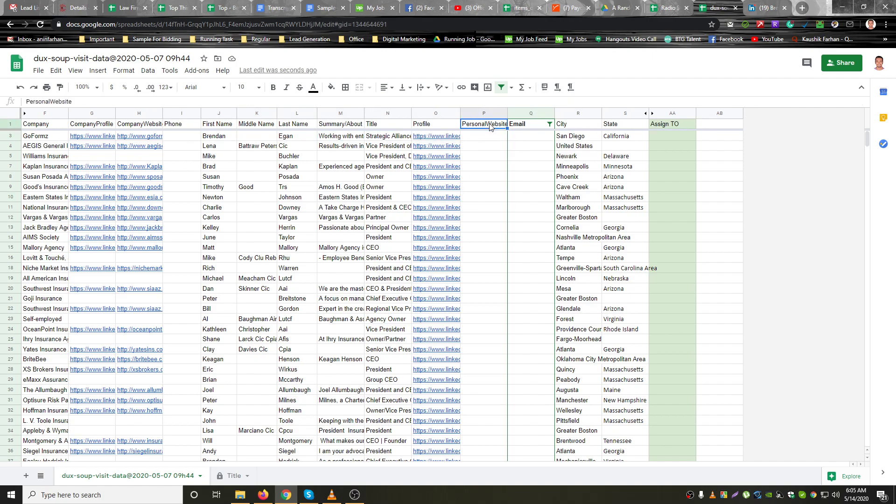
{"action": "left_click", "coordinate": [522, 136]}
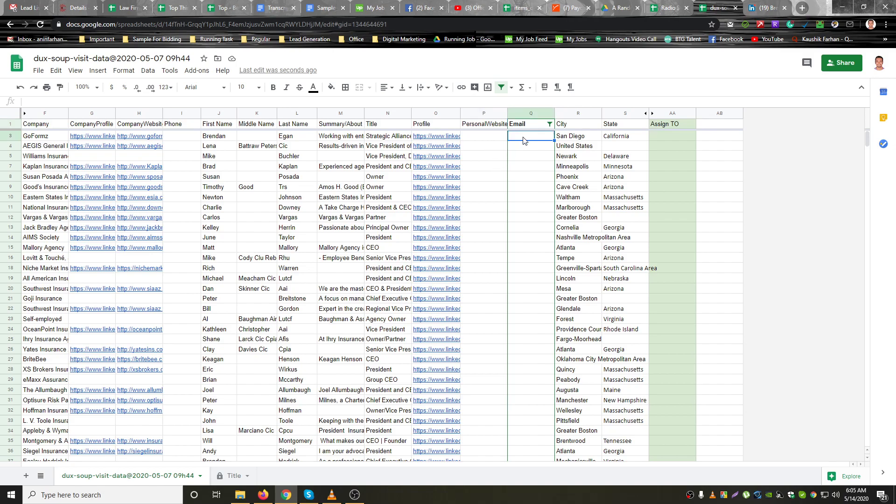
Enter "Business Email" in cell A8 of the Title sheet.
{"action": "left_click", "coordinate": [232, 475]}
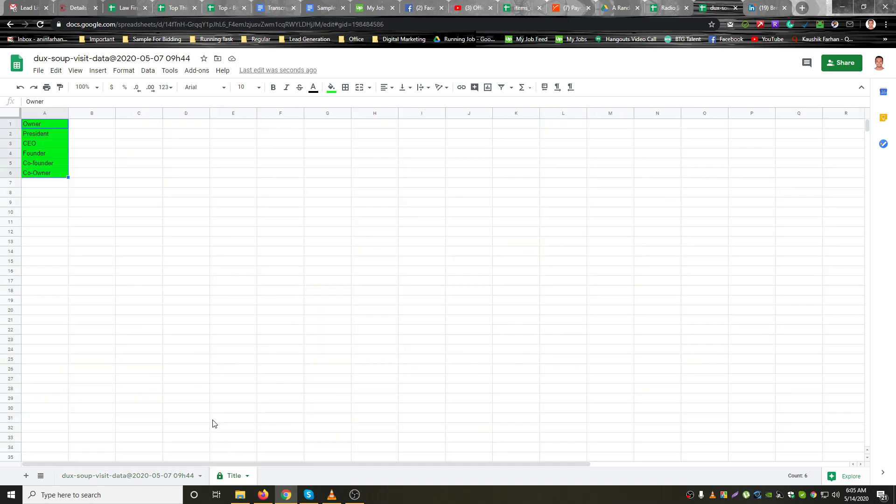
{"action": "left_click", "coordinate": [41, 193]}
{"action": "type", "text": "Business"}
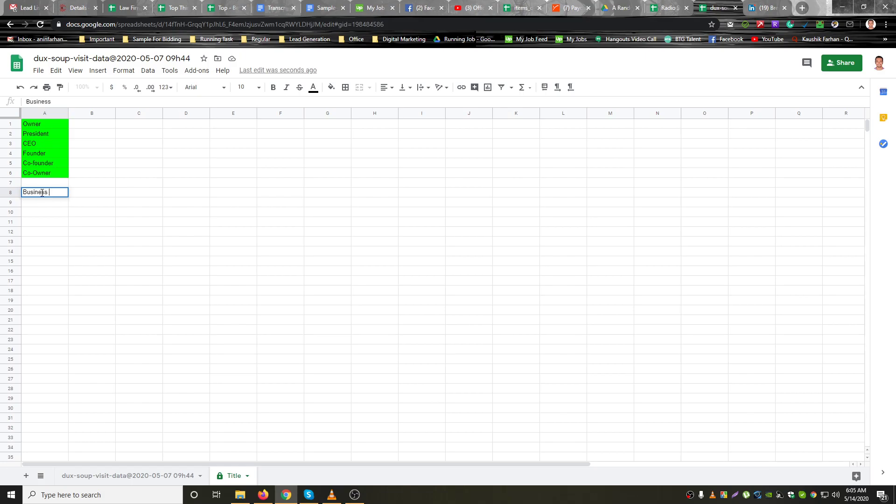
{"action": "type", "text": "Email"}
{"action": "left_click", "coordinate": [131, 309]}
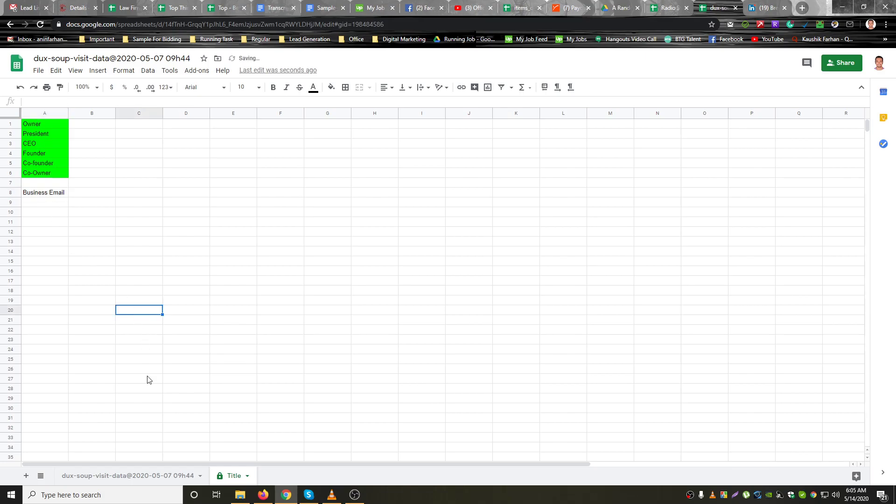
Open row 3's LinkedIn profile from the dux-soup-visit-data sheet, examine the websites in its contact info, and close the profile.
{"action": "left_click", "coordinate": [133, 476]}
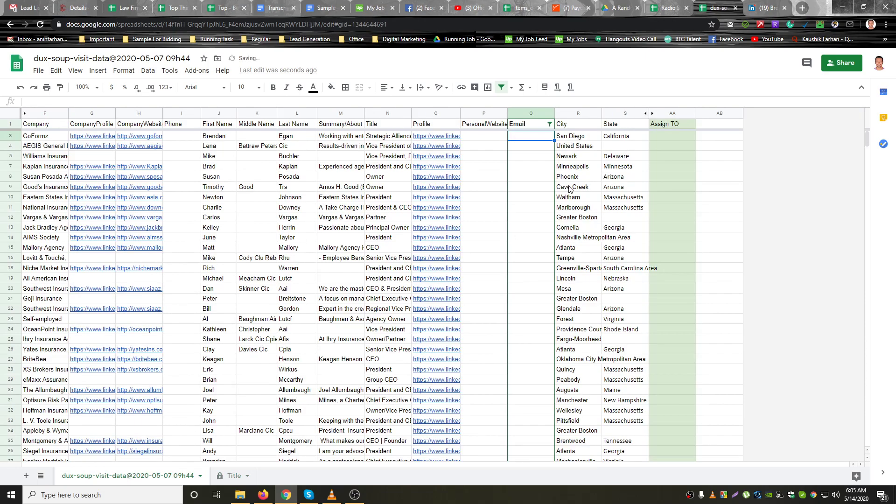
{"action": "left_click", "coordinate": [488, 128]}
{"action": "left_click", "coordinate": [494, 197]}
{"action": "left_click", "coordinate": [440, 140]}
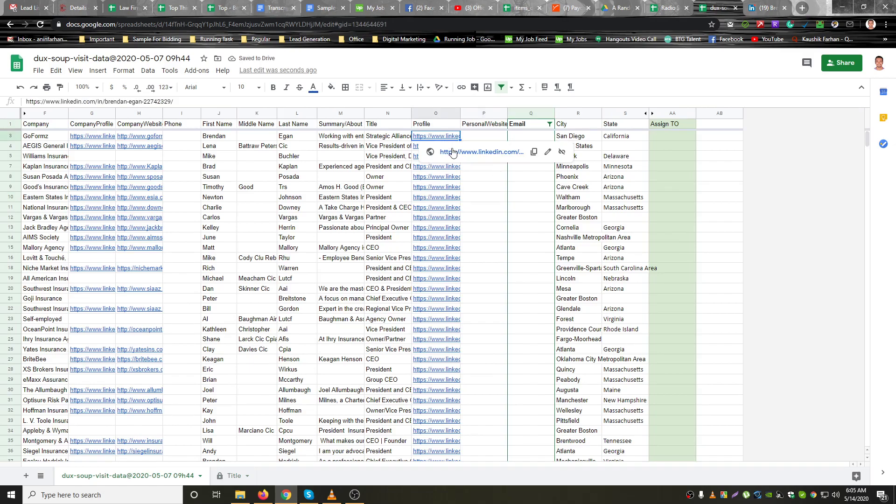
{"action": "left_click", "coordinate": [451, 151]}
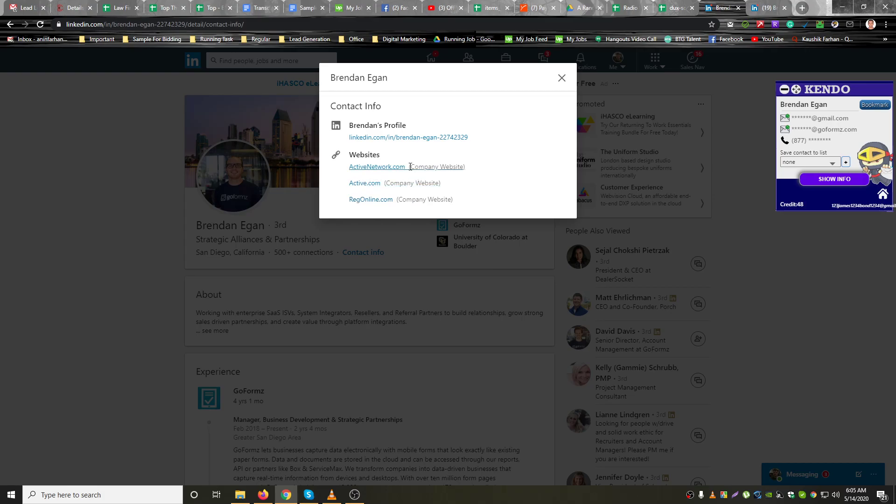
{"action": "left_click", "coordinate": [561, 78]}
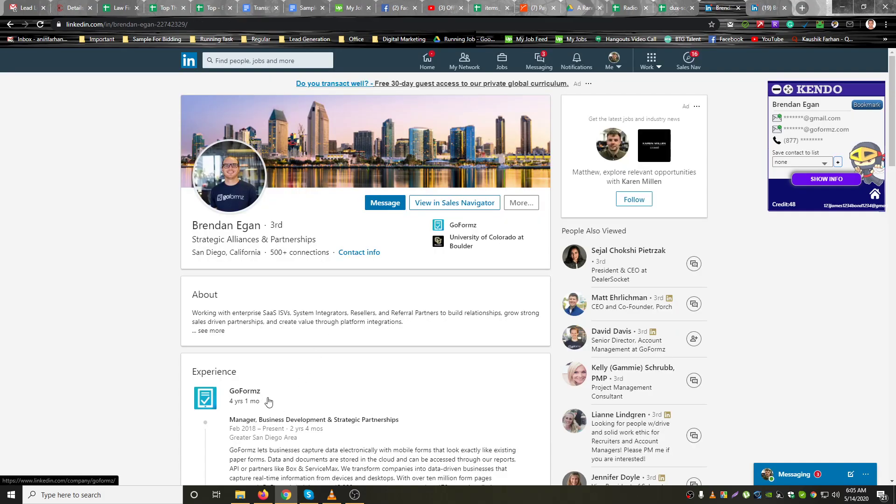
{"action": "left_click", "coordinate": [359, 252]}
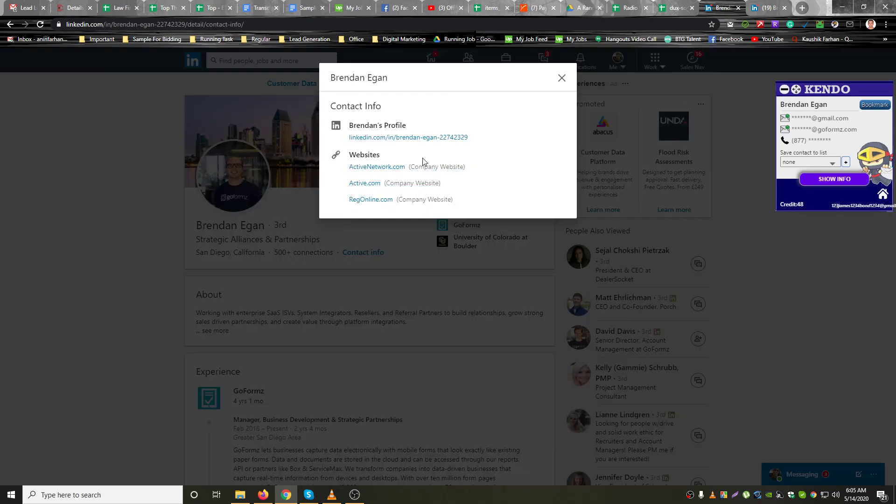
{"action": "left_click", "coordinate": [562, 79]}
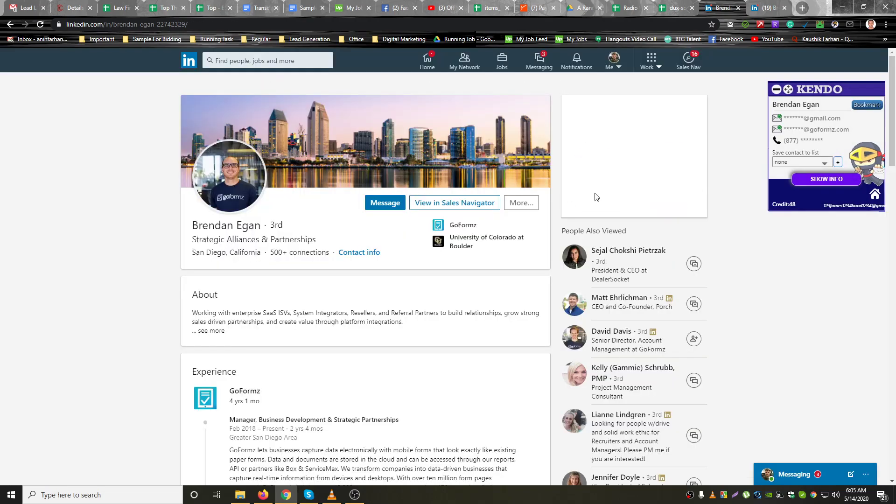
{"action": "left_click", "coordinate": [738, 8]}
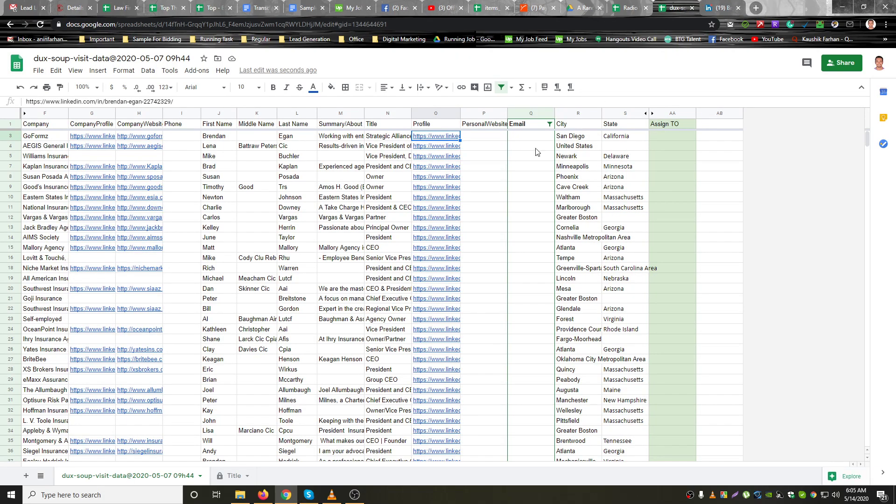
Compare row 3's City and State cells with the location shown on the lead's LinkedIn profile.
{"action": "left_click", "coordinate": [490, 139]}
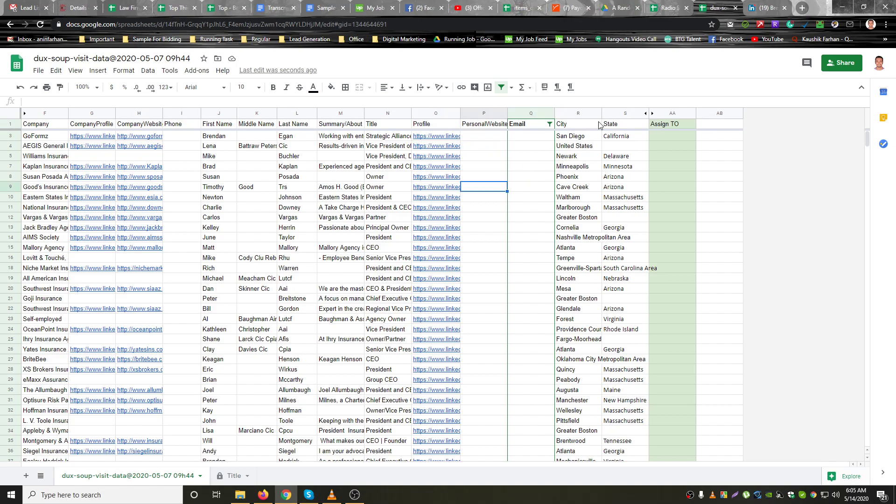
{"action": "left_click", "coordinate": [579, 136]}
{"action": "left_click", "coordinate": [628, 137]}
{"action": "key", "text": "ctrl+Tab"}
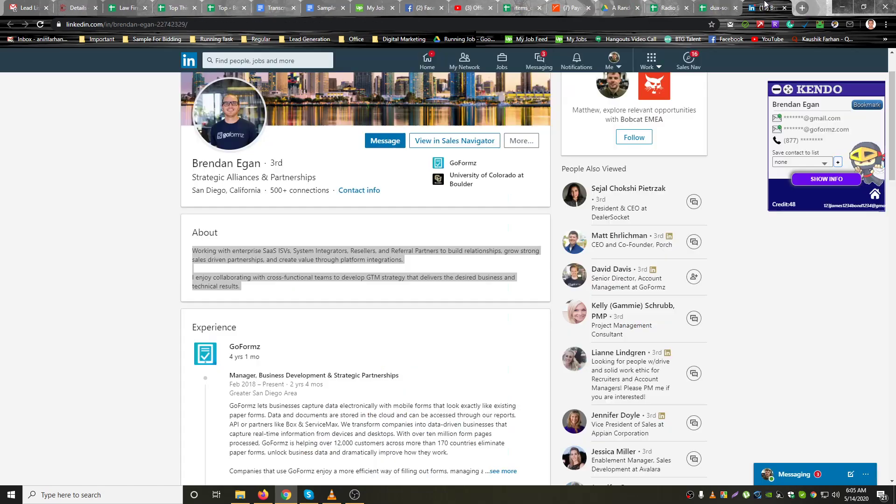
{"action": "left_click_drag", "start_coordinate": [193, 190], "coordinate": [260, 190]}
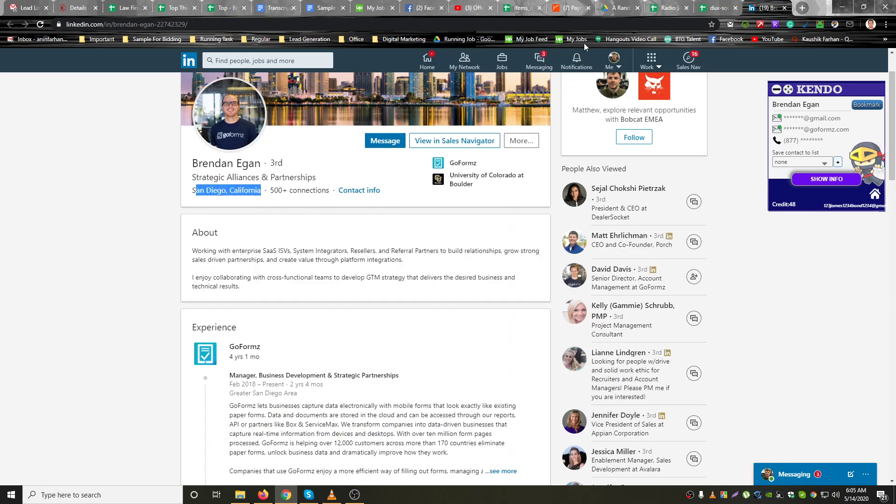
{"action": "left_click", "coordinate": [714, 8]}
{"action": "left_click", "coordinate": [575, 137]}
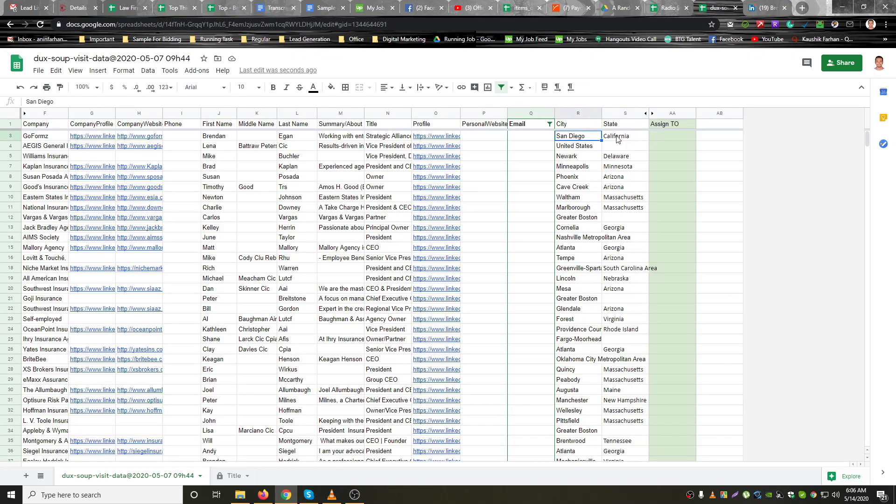
Clear "United States" from row 4's City cell and review the remaining City entries for metropolitan areas such as Greater Boston.
{"action": "left_click", "coordinate": [595, 149]}
{"action": "key", "text": "Delete"}
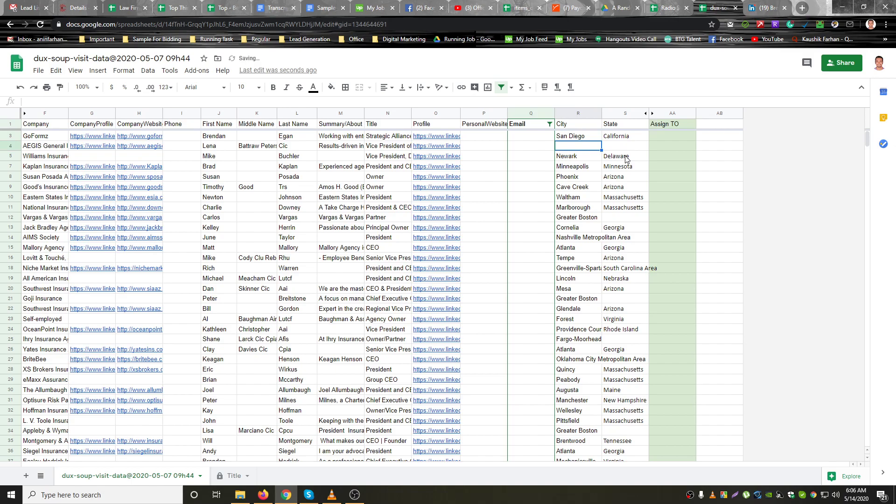
{"action": "left_click", "coordinate": [581, 220]}
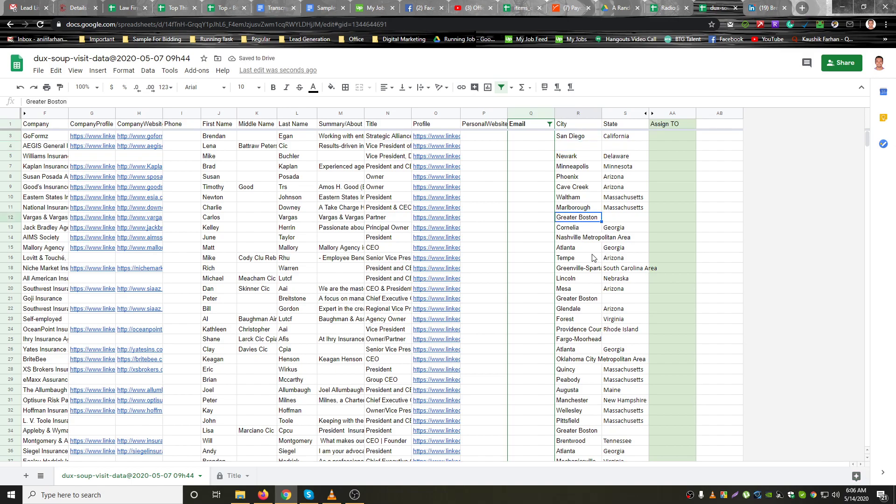
{"action": "scroll", "coordinate": [592, 258], "scroll_direction": "down", "scroll_amount": 3}
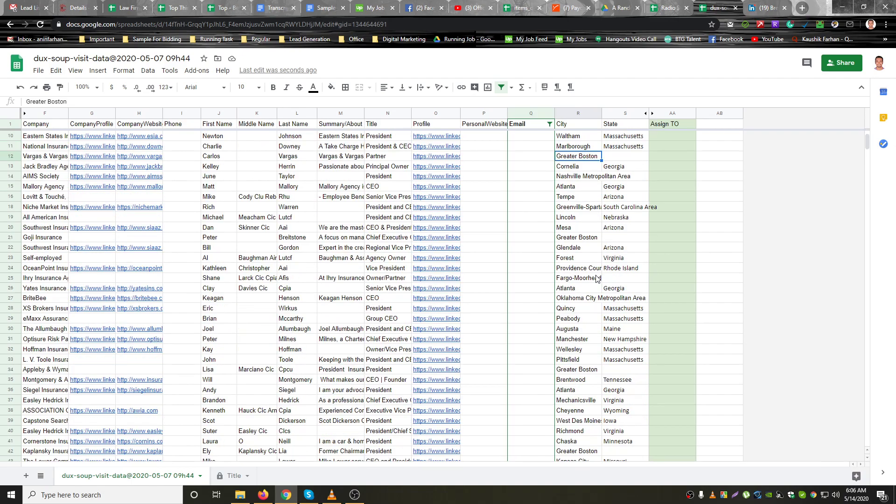
{"action": "scroll", "coordinate": [605, 307], "scroll_direction": "down", "scroll_amount": 2}
{"action": "scroll", "coordinate": [238, 166], "scroll_direction": "up", "scroll_amount": 6}
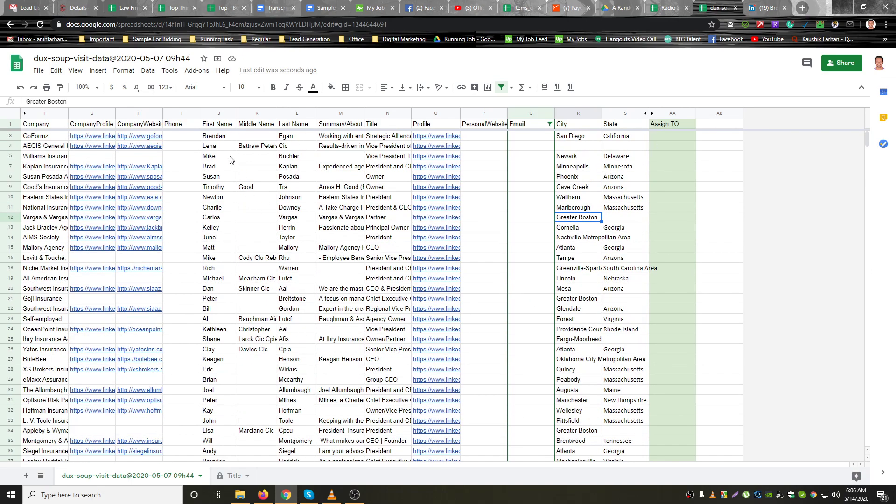
{"action": "left_click", "coordinate": [182, 135]}
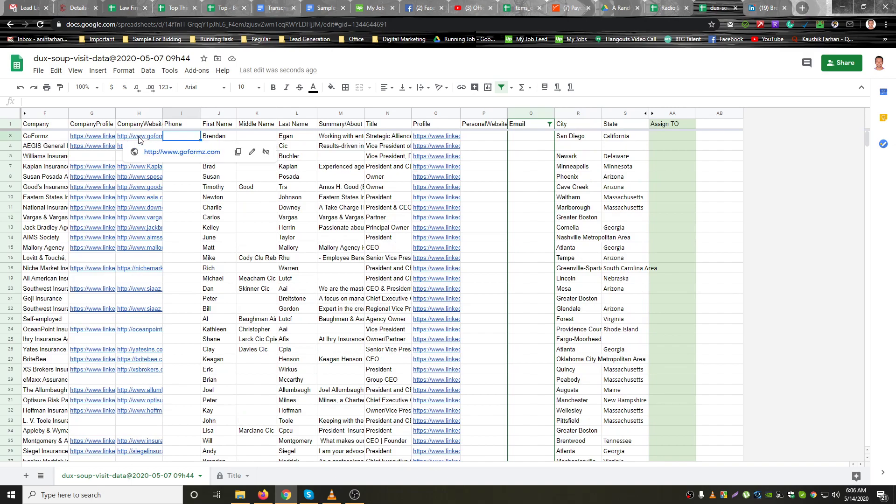
Review the Phone, CompanyWebsite, Summary/About, Title, PersonalWebsite, Email, City and State columns of the lead sheet.
{"action": "left_click", "coordinate": [171, 199]}
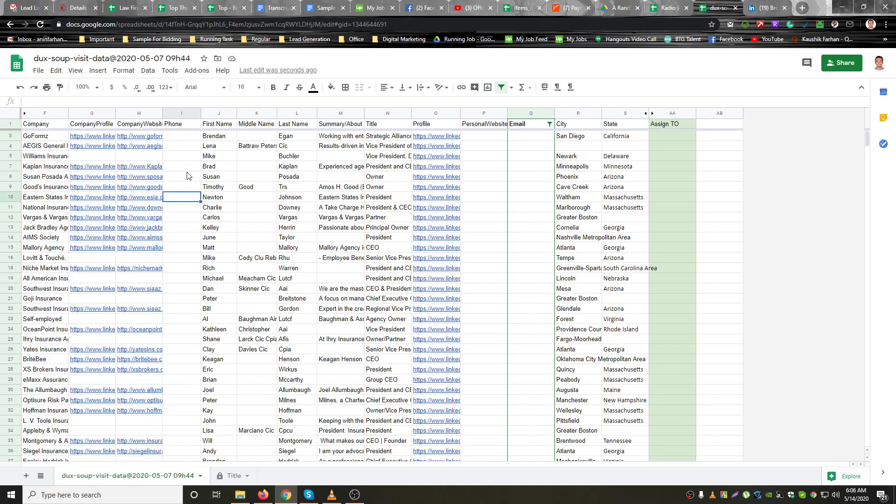
{"action": "left_click", "coordinate": [90, 158]}
{"action": "left_click", "coordinate": [131, 158]}
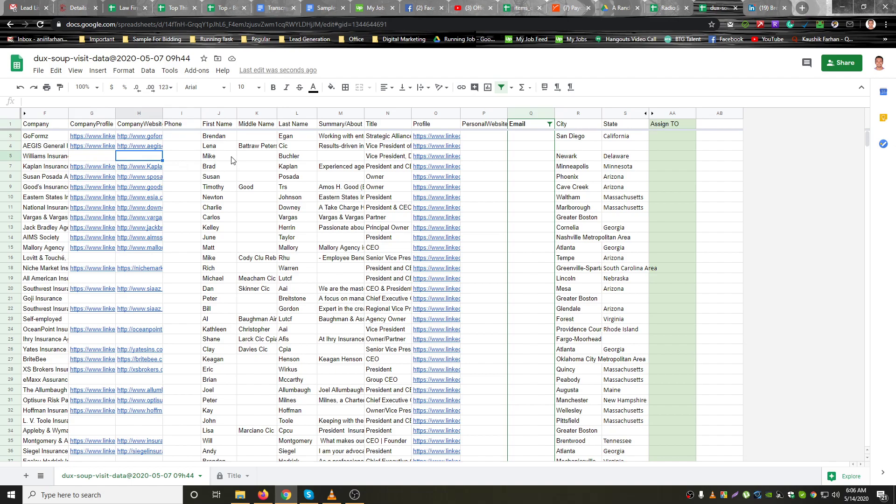
{"action": "left_click_drag", "start_coordinate": [351, 140], "coordinate": [334, 261]}
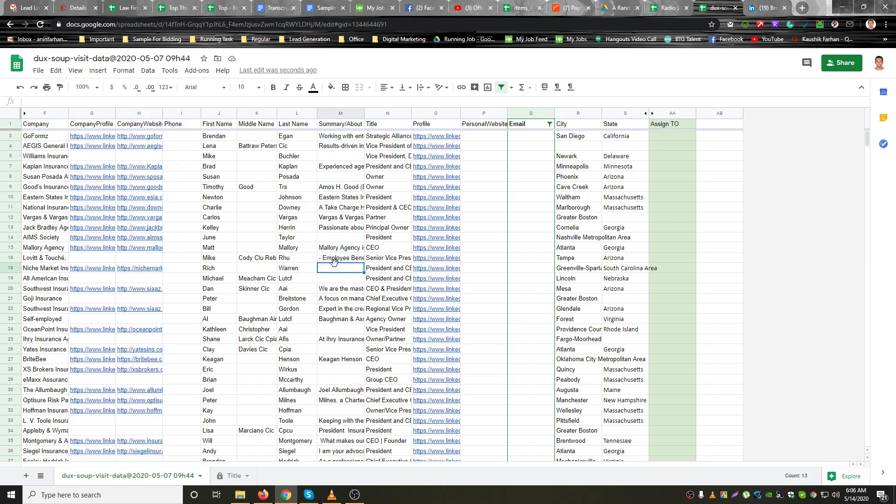
{"action": "left_click", "coordinate": [328, 246]}
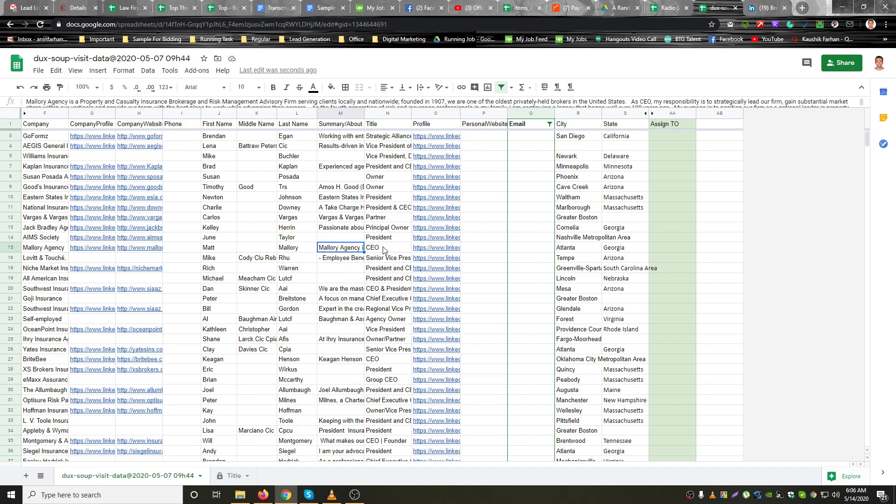
{"action": "left_click_drag", "start_coordinate": [388, 136], "coordinate": [388, 213]}
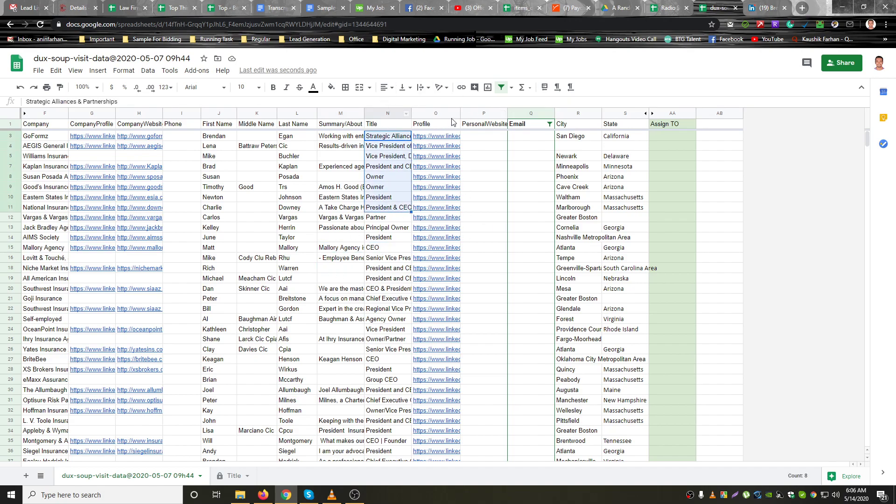
{"action": "left_click", "coordinate": [487, 138]}
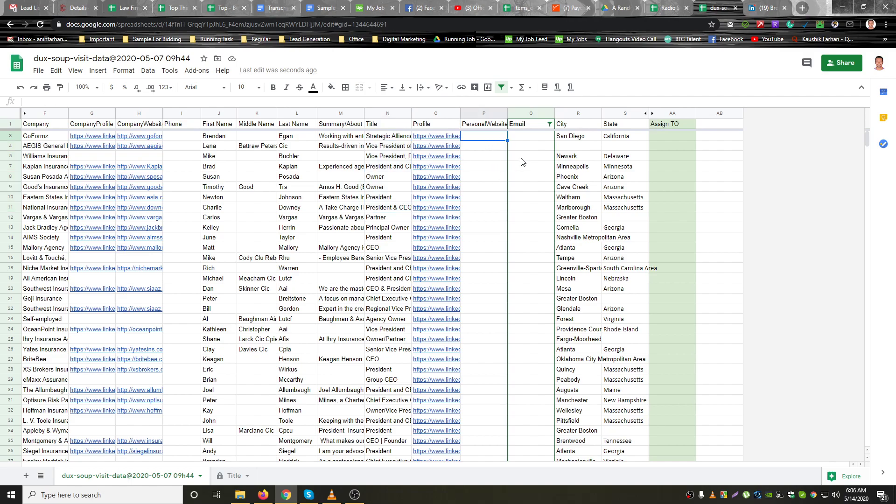
{"action": "left_click", "coordinate": [522, 141]}
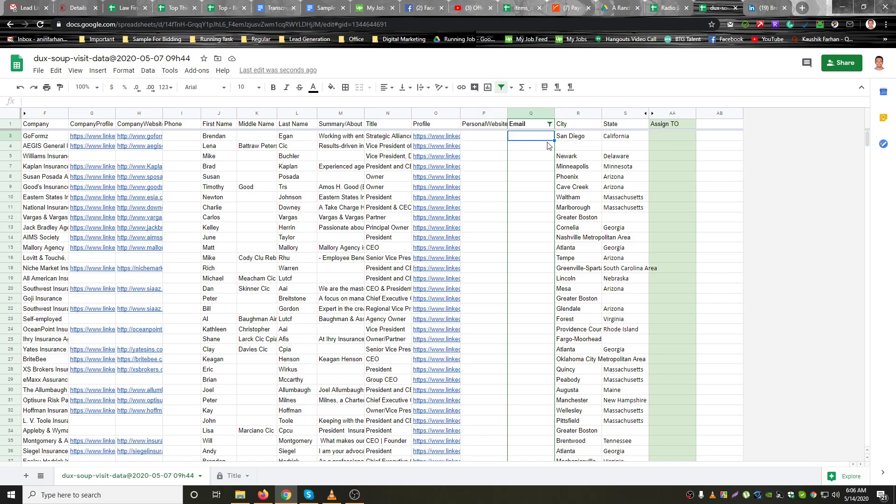
{"action": "left_click", "coordinate": [575, 146]}
{"action": "left_click", "coordinate": [626, 145]}
{"action": "scroll", "coordinate": [515, 206], "scroll_direction": "down", "scroll_amount": 10}
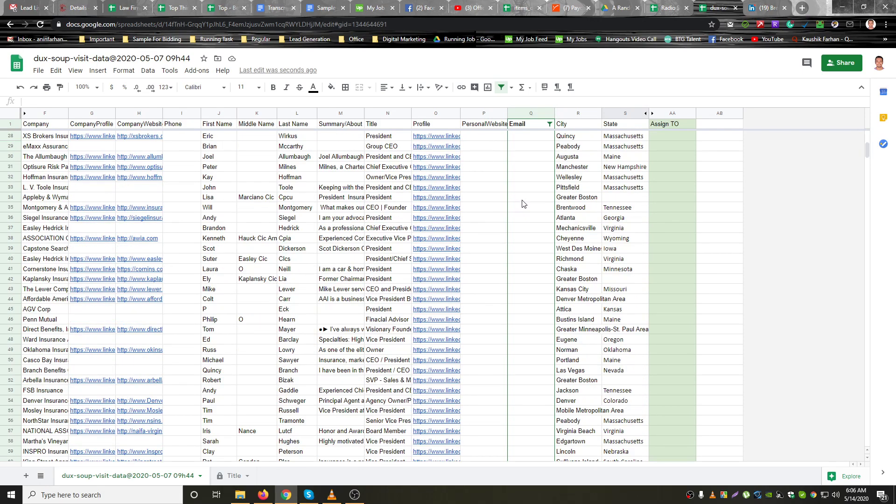
Unhide the rows below row 650 at the end of the lead sheet and undo the change.
{"action": "left_click", "coordinate": [179, 146]}
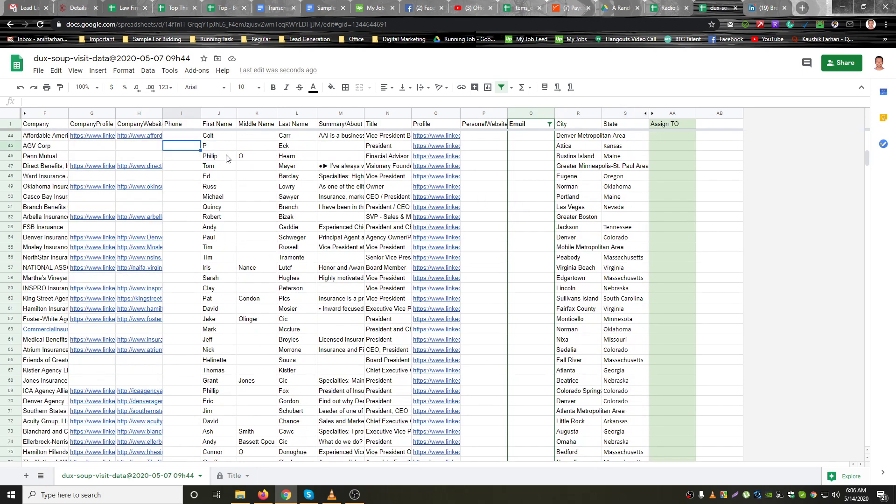
{"action": "scroll", "coordinate": [238, 157], "scroll_direction": "down", "scroll_amount": 20}
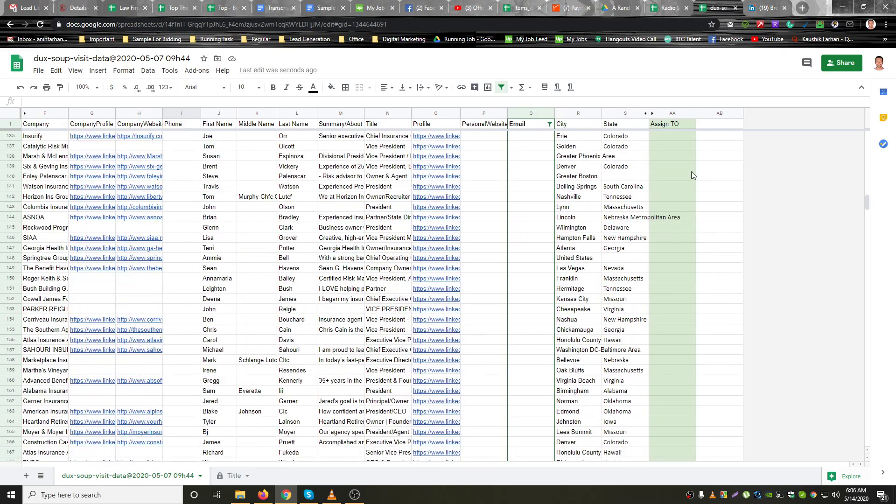
{"action": "left_click_drag", "start_coordinate": [866, 200], "coordinate": [861, 444]}
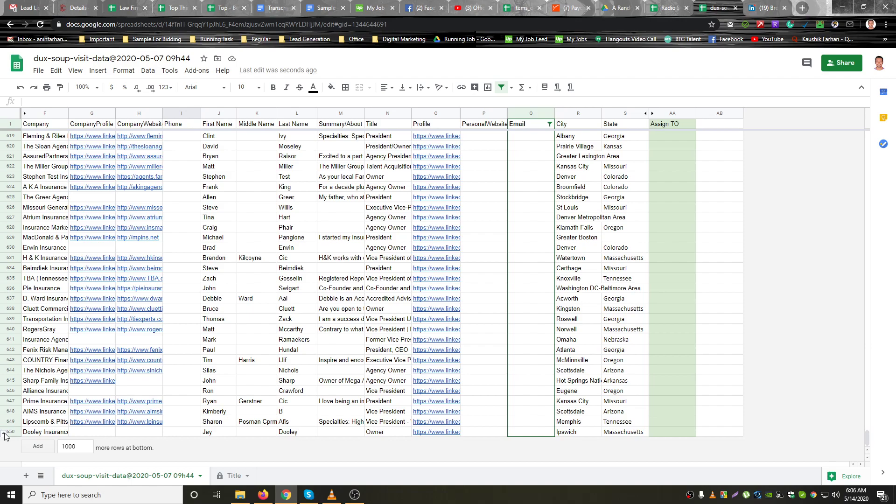
{"action": "key", "text": "ctrl+v"}
{"action": "scroll", "coordinate": [164, 401], "scroll_direction": "down", "scroll_amount": 4}
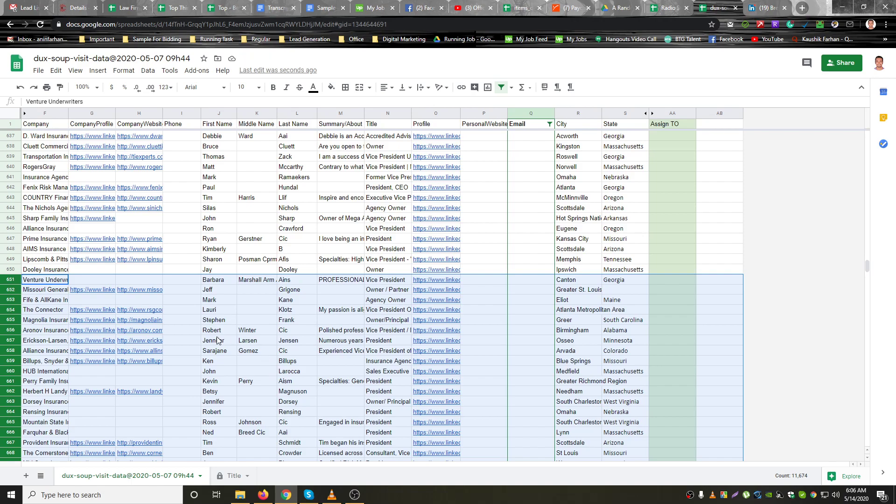
{"action": "left_click", "coordinate": [19, 88]}
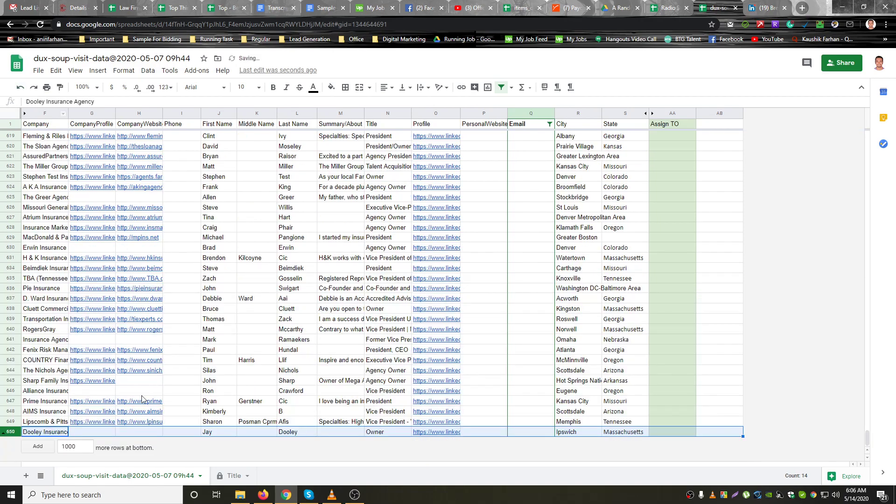
{"action": "left_click", "coordinate": [243, 402]}
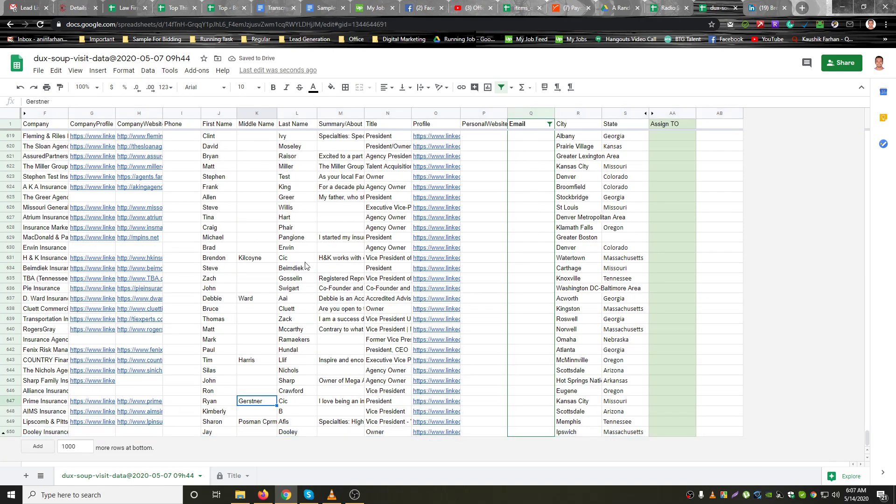
Examine the Email column cells for the first leads, starting from row 3.
{"action": "scroll", "coordinate": [349, 313], "scroll_direction": "up", "scroll_amount": 10}
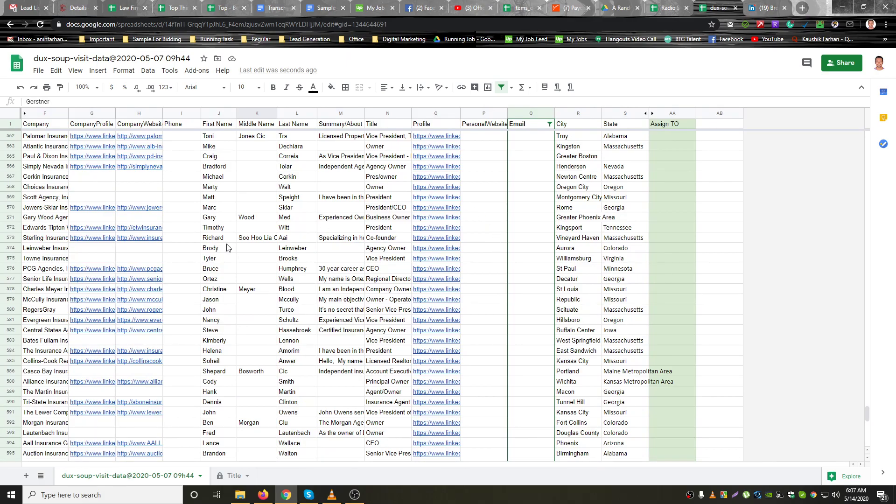
{"action": "scroll", "coordinate": [344, 373], "scroll_direction": "up", "scroll_amount": 17}
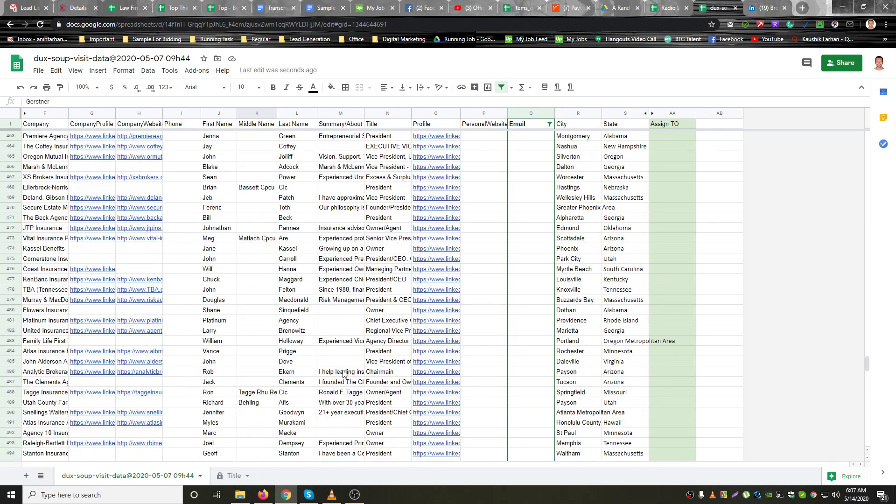
{"action": "scroll", "coordinate": [345, 373], "scroll_direction": "up", "scroll_amount": 5}
{"action": "left_click_drag", "start_coordinate": [867, 361], "coordinate": [856, 140]}
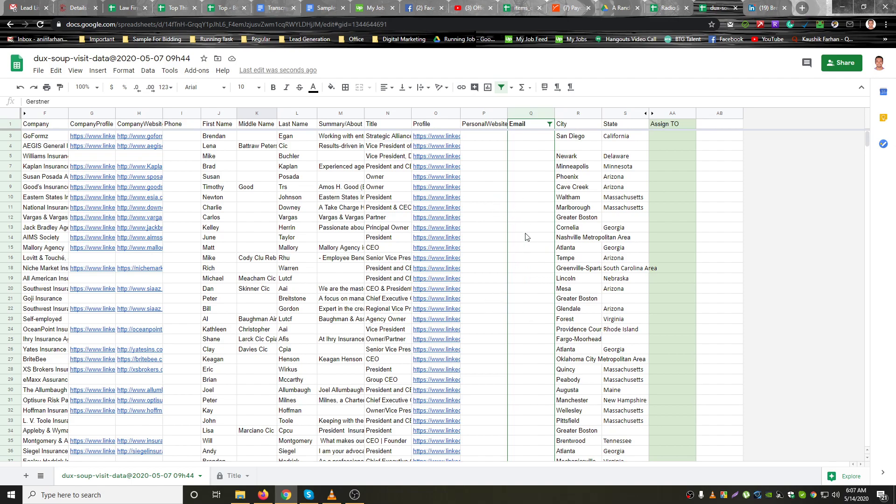
{"action": "left_click_drag", "start_coordinate": [530, 136], "coordinate": [530, 252]}
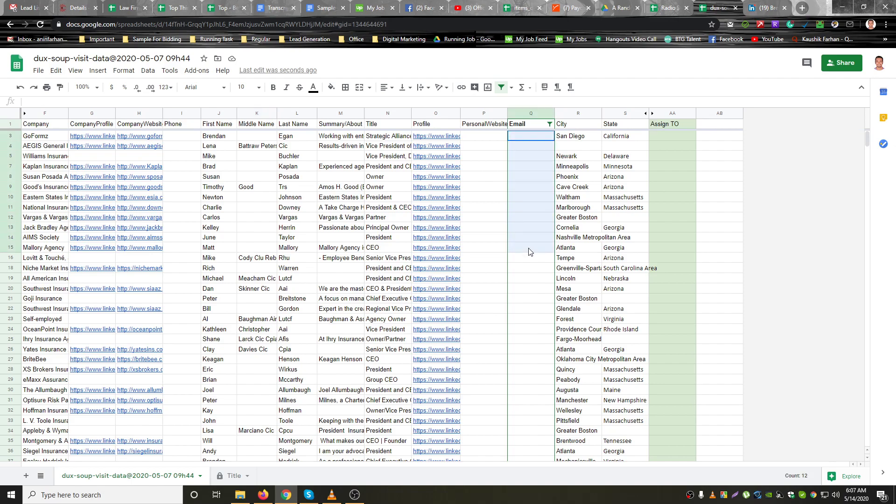
{"action": "left_click", "coordinate": [523, 196]}
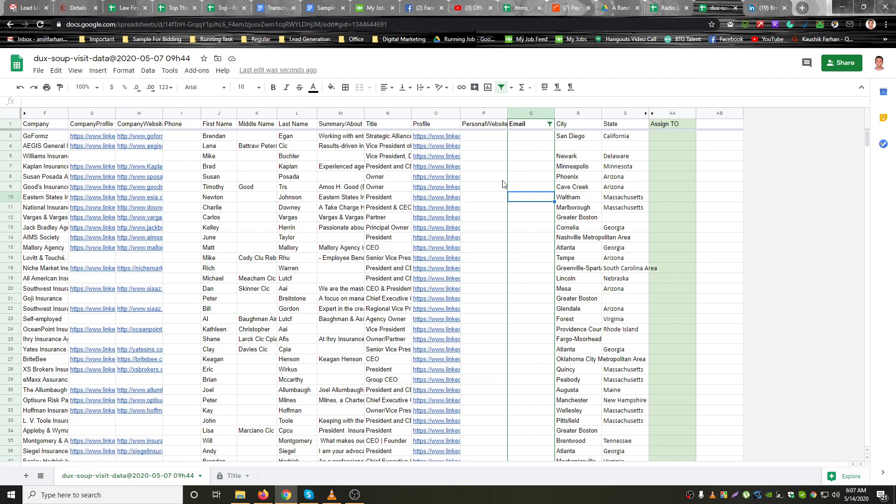
Remove the leading hyphen from the Summary/About text in row 16.
{"action": "double_click", "coordinate": [333, 261]}
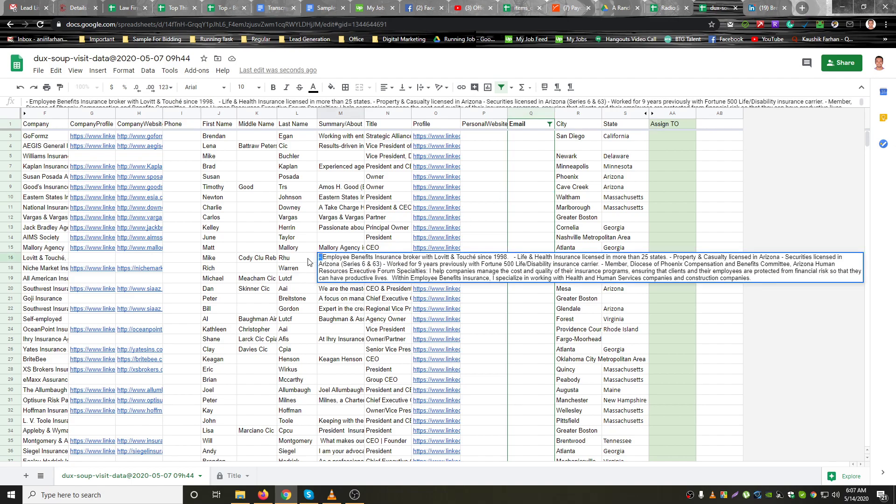
{"action": "key", "text": "Delete"}
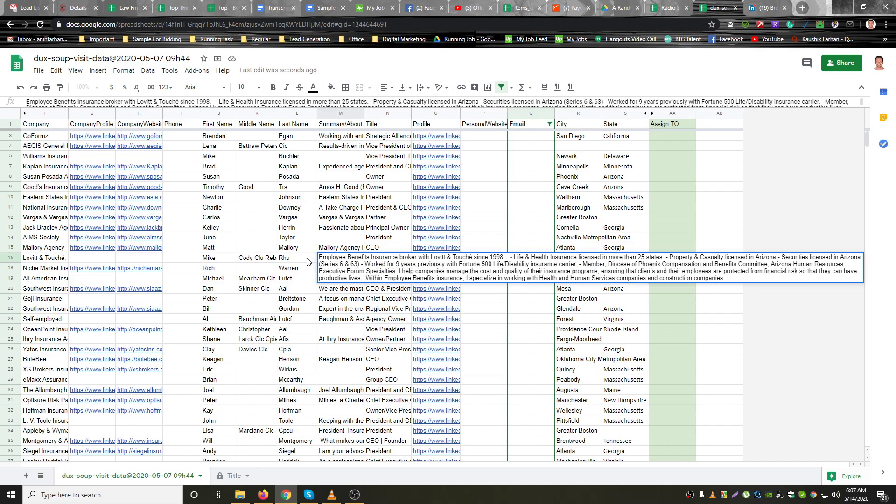
{"action": "left_click", "coordinate": [534, 137]}
{"action": "left_click", "coordinate": [482, 138]}
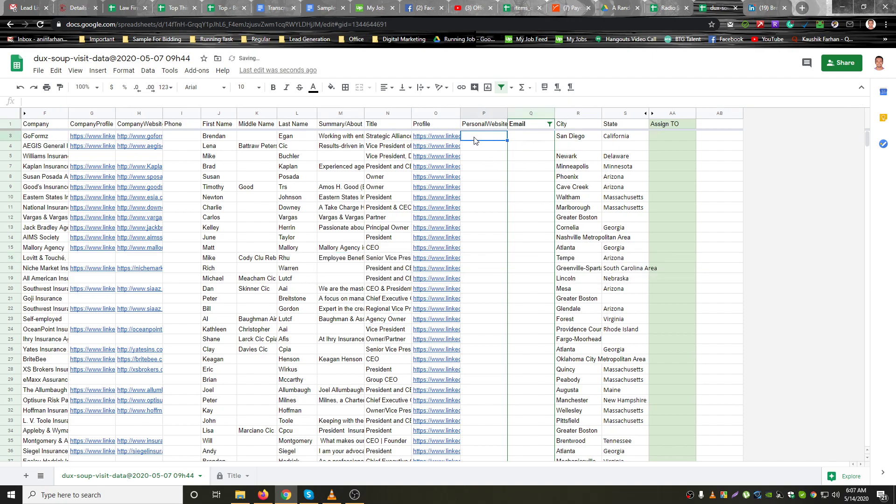
Review row 3's City, State and Phone cells and the job titles listed in the Title column.
{"action": "left_click_drag", "start_coordinate": [566, 137], "coordinate": [619, 138]}
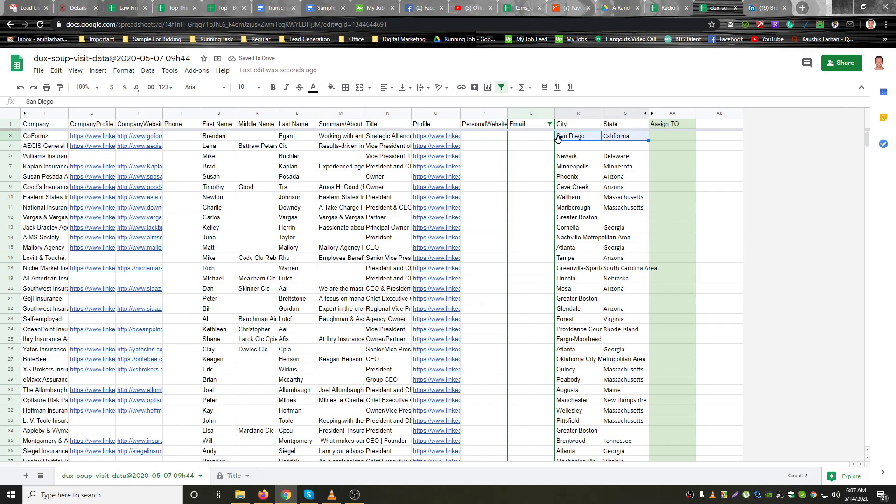
{"action": "left_click", "coordinate": [181, 138]}
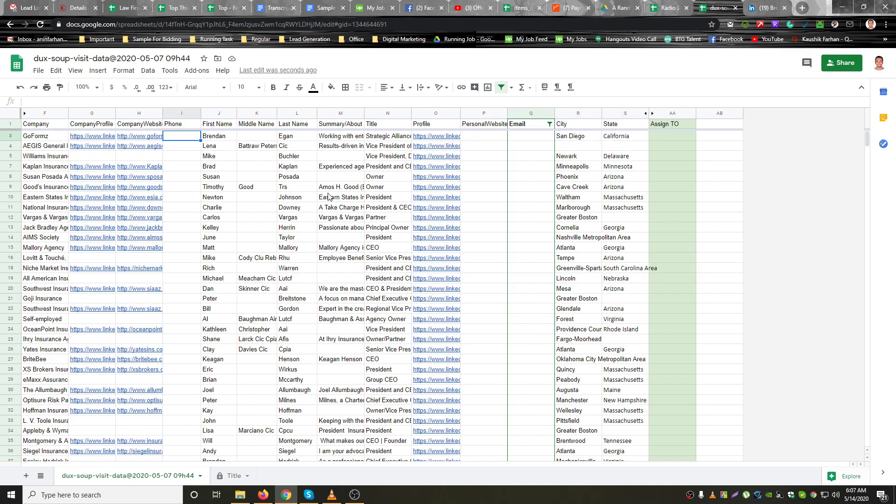
{"action": "left_click_drag", "start_coordinate": [380, 232], "coordinate": [385, 280]}
{"action": "left_click", "coordinate": [393, 246]}
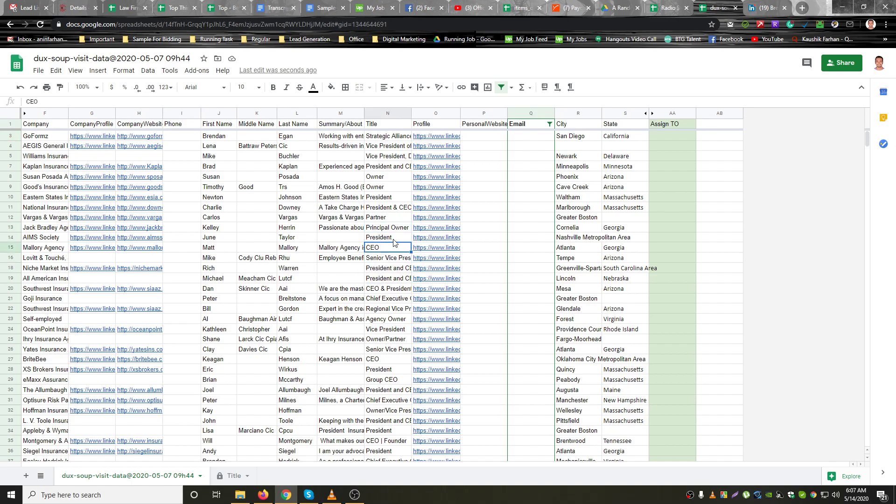
{"action": "left_click", "coordinate": [387, 330]}
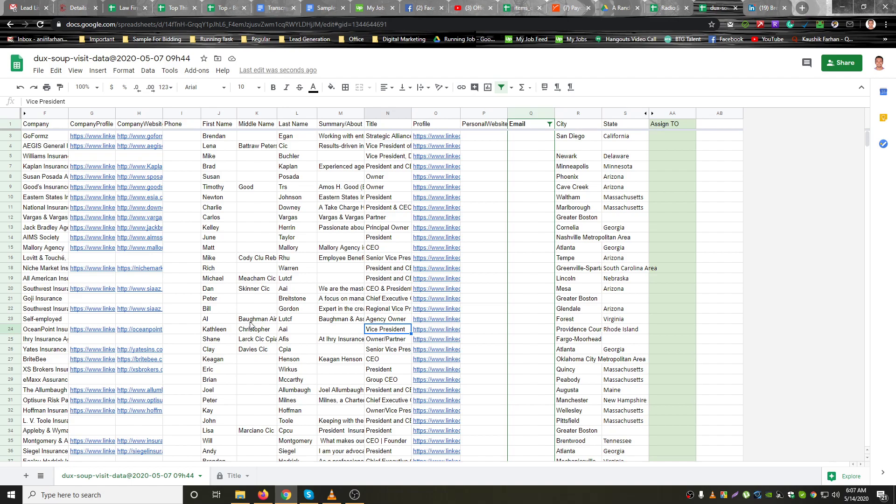
{"action": "left_click", "coordinate": [384, 369]}
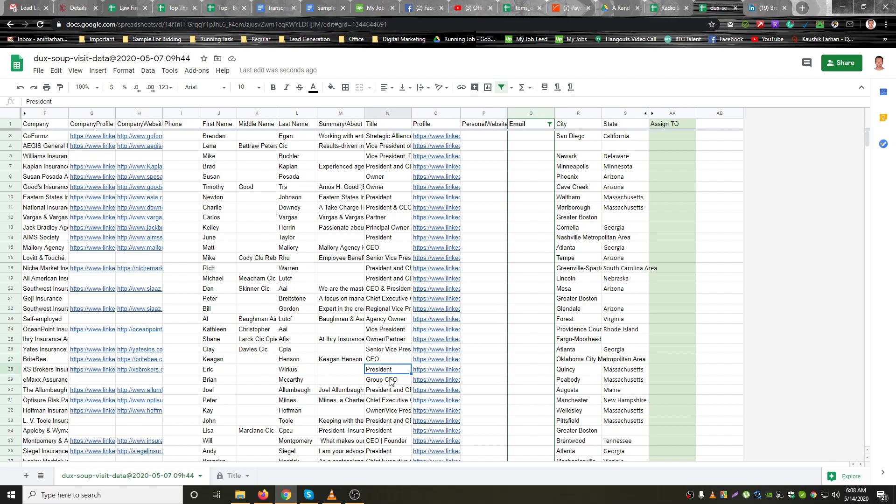
{"action": "scroll", "coordinate": [386, 377], "scroll_direction": "down", "scroll_amount": 5}
{"action": "scroll", "coordinate": [389, 376], "scroll_direction": "up", "scroll_amount": 5}
Recheck row 3's Email, City, State and Phone cells and inspect the company website link in row 10.
{"action": "left_click", "coordinate": [528, 137]}
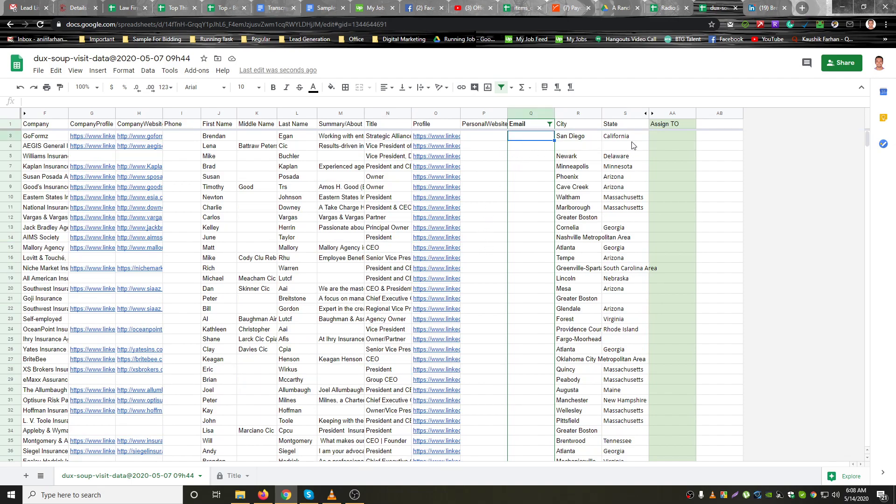
{"action": "left_click_drag", "start_coordinate": [591, 137], "coordinate": [628, 136]}
{"action": "left_click", "coordinate": [526, 139]}
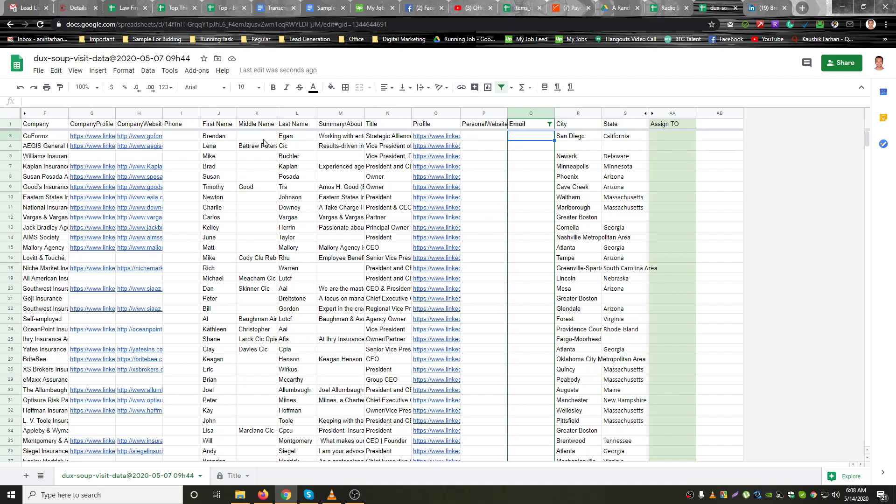
{"action": "left_click", "coordinate": [173, 138]}
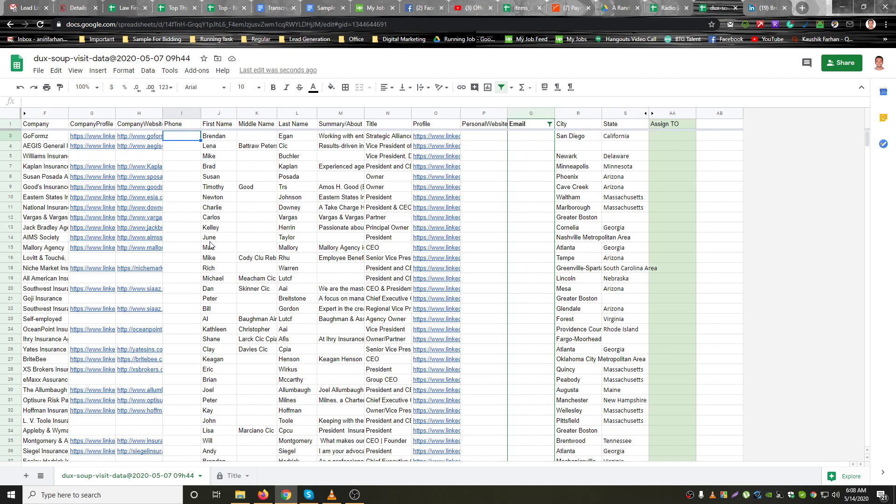
{"action": "left_click", "coordinate": [146, 200]}
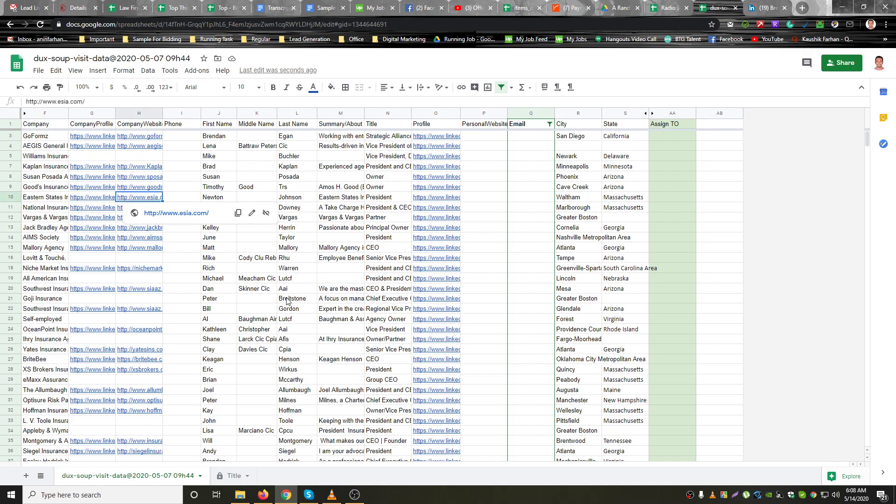
{"action": "left_click", "coordinate": [219, 241]}
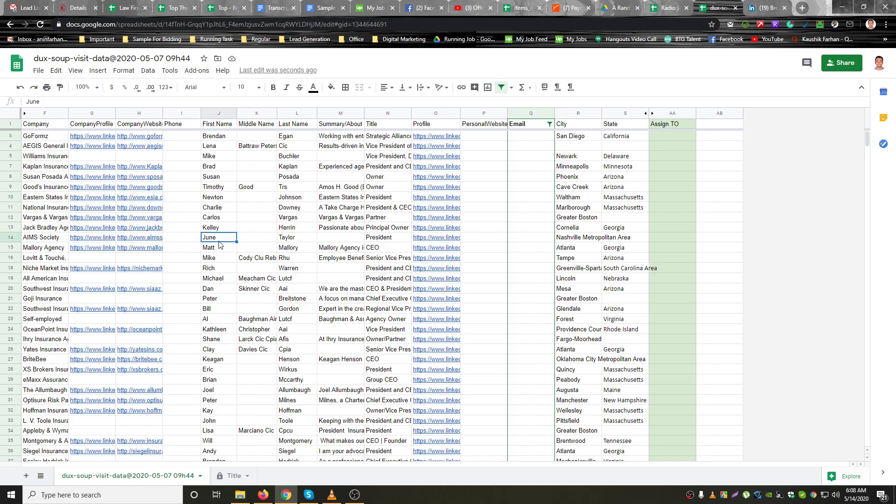
{"action": "left_click", "coordinate": [353, 495]}
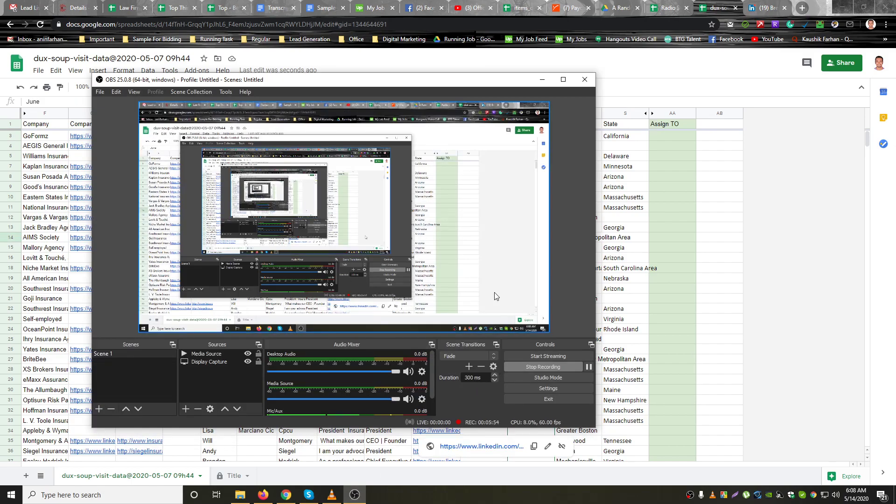
{"action": "left_click", "coordinate": [53, 231]}
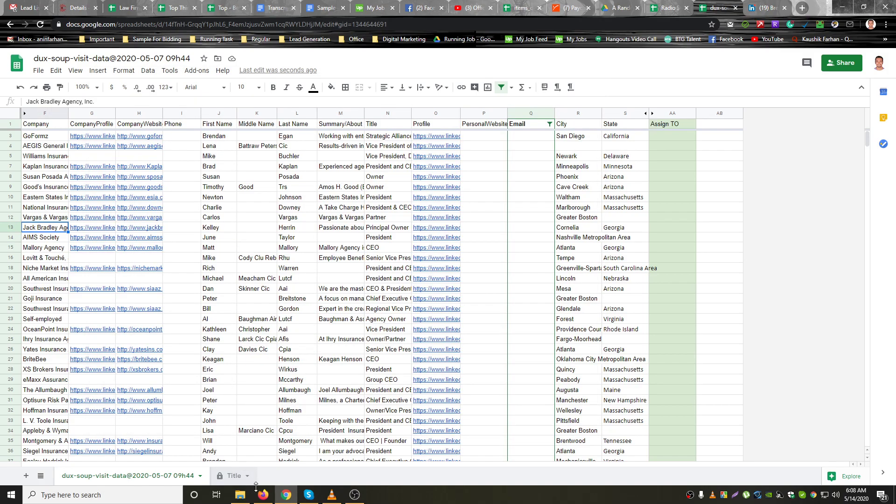
{"action": "left_click", "coordinate": [353, 495]}
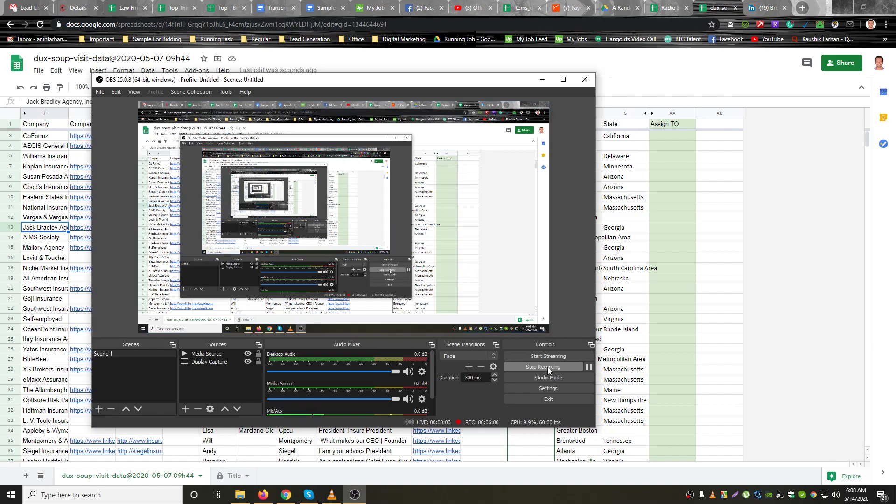